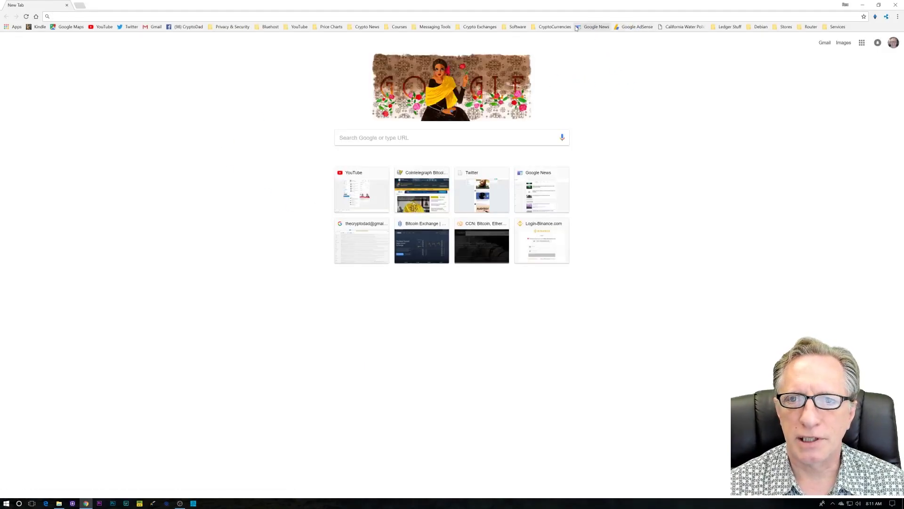
Open Coinbase from the Crypto Exchanges bookmarks and sign in with the saved login and 2-step verification code.
{"action": "left_click", "coordinate": [490, 28]}
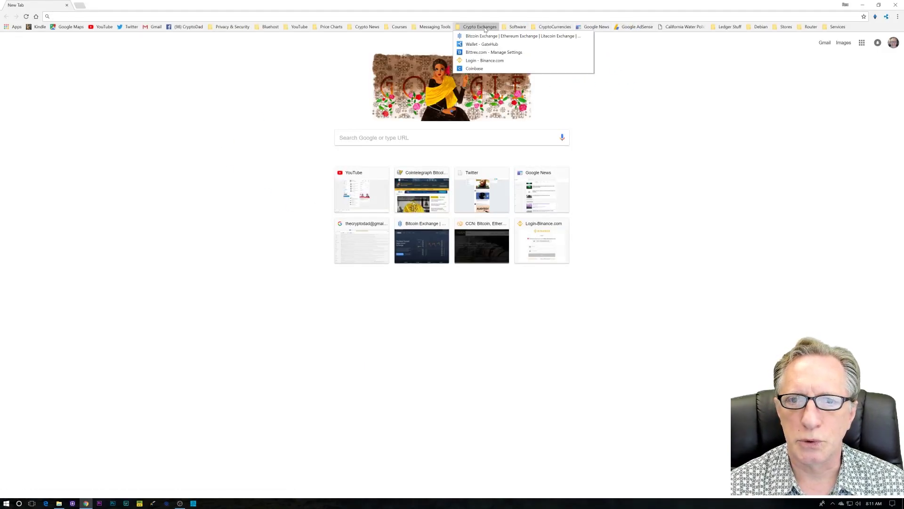
{"action": "left_click", "coordinate": [494, 67]}
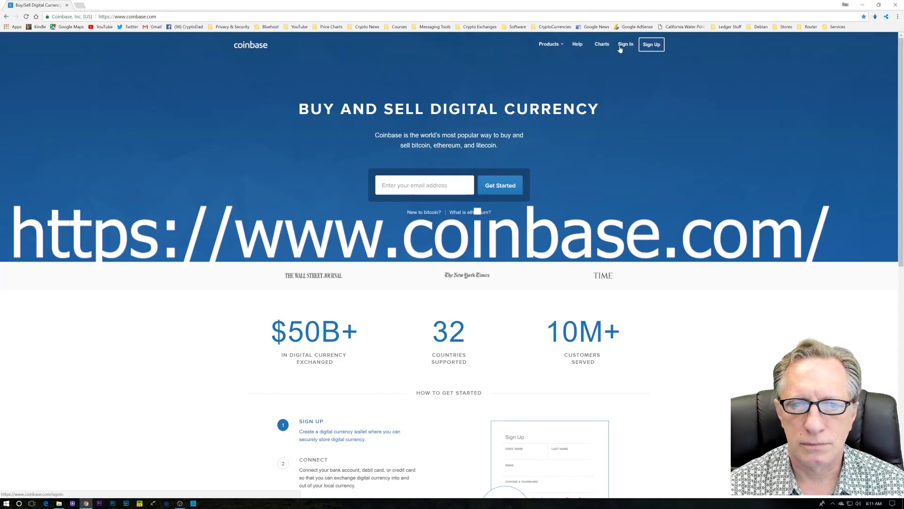
{"action": "left_click", "coordinate": [626, 44]}
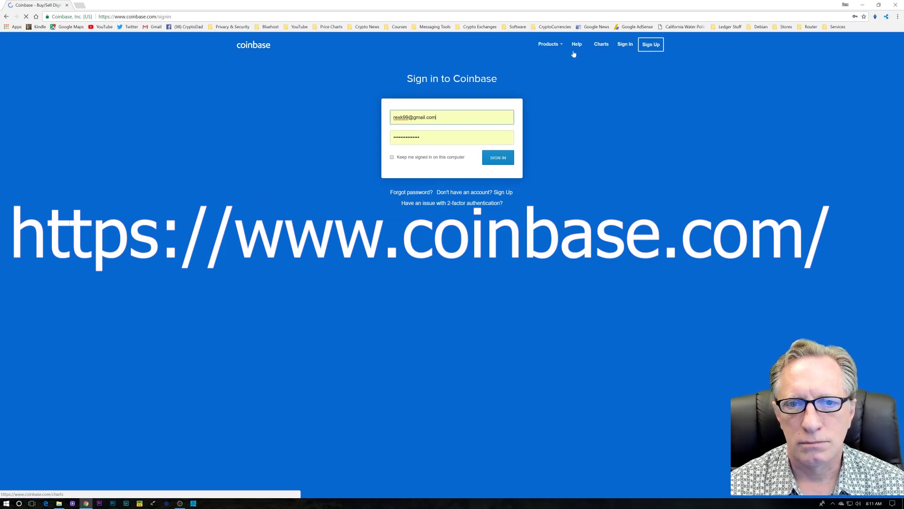
{"action": "left_click", "coordinate": [499, 158]}
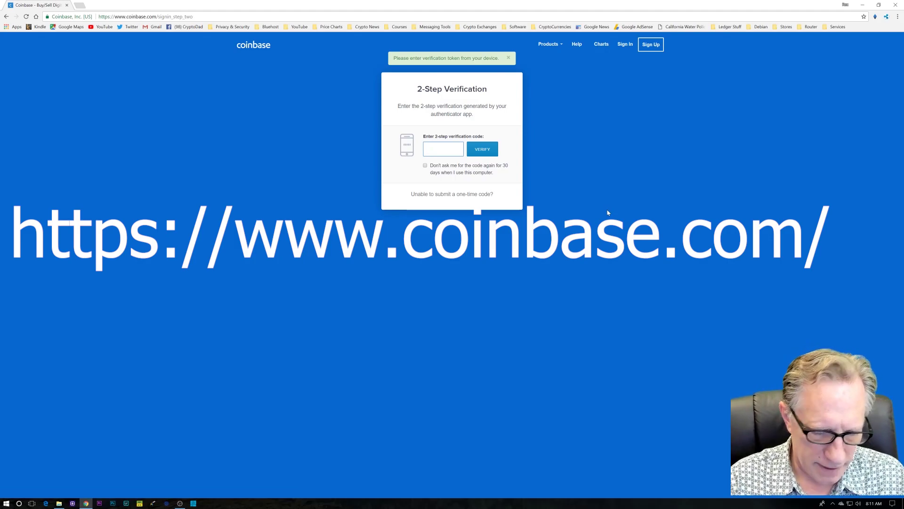
{"action": "key", "text": "Return"}
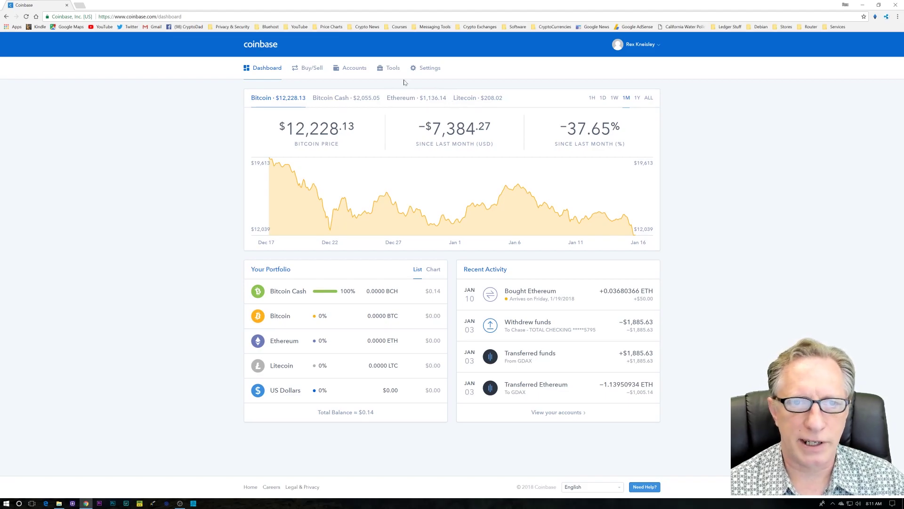
Buy $50 of Litecoin (0.2284 LTC) with the Visa debit card, then view the dashboard.
{"action": "left_click", "coordinate": [309, 70]}
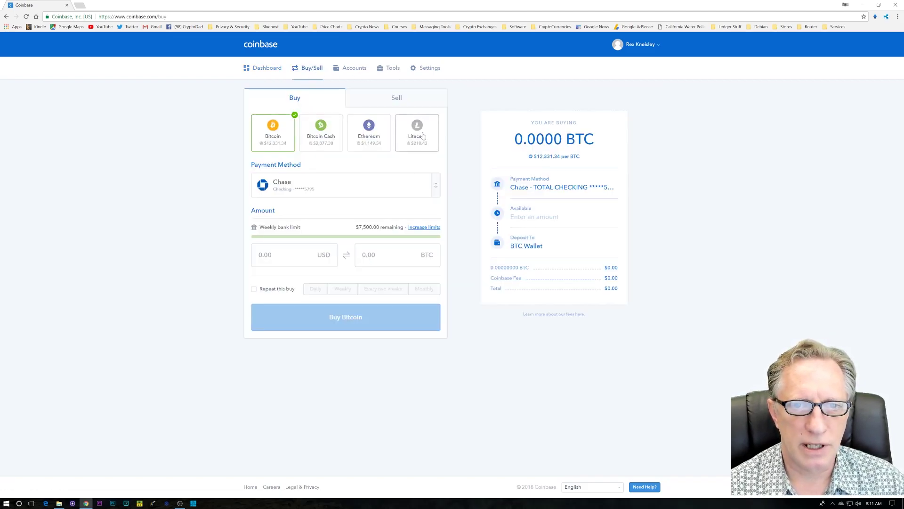
{"action": "left_click", "coordinate": [423, 136]}
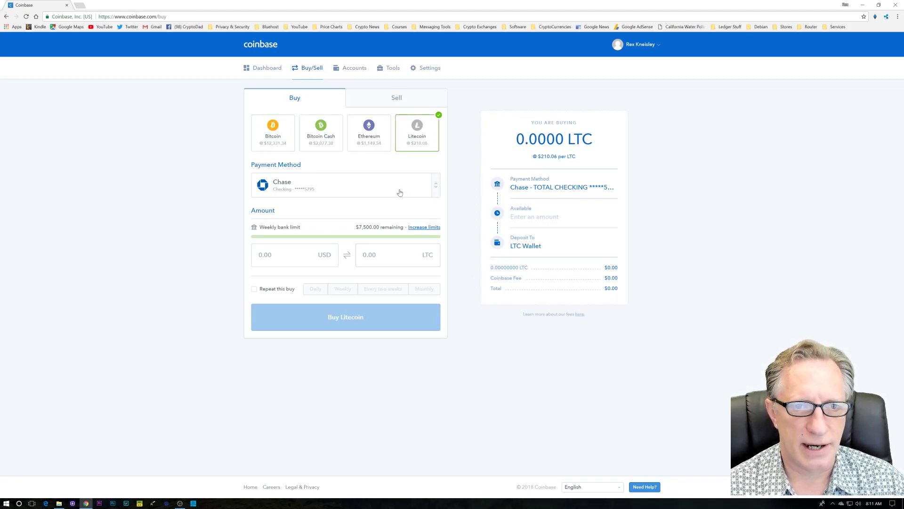
{"action": "left_click", "coordinate": [435, 186]}
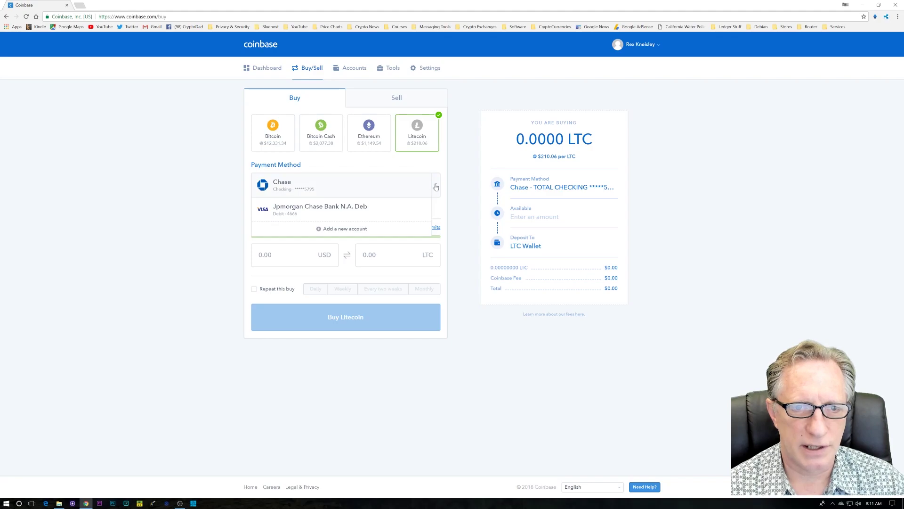
{"action": "left_click", "coordinate": [340, 213]}
{"action": "left_click", "coordinate": [278, 254]}
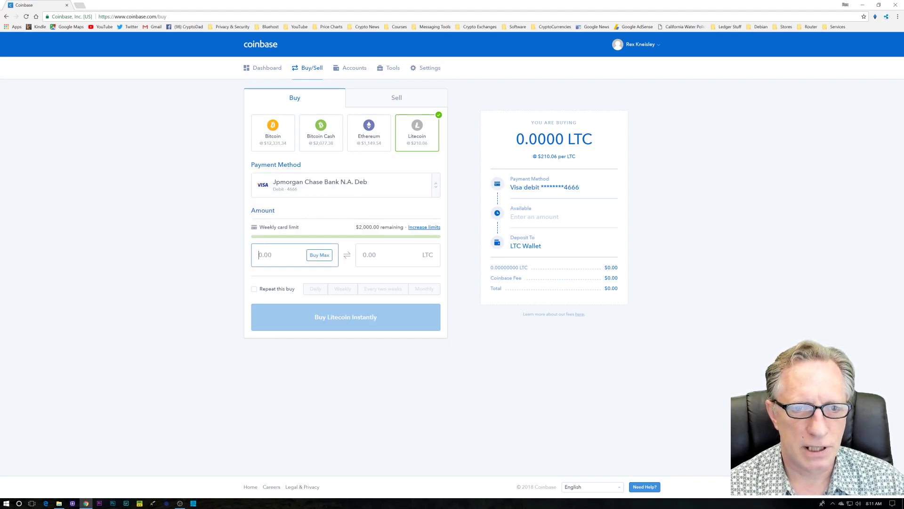
{"action": "type", "text": "50"}
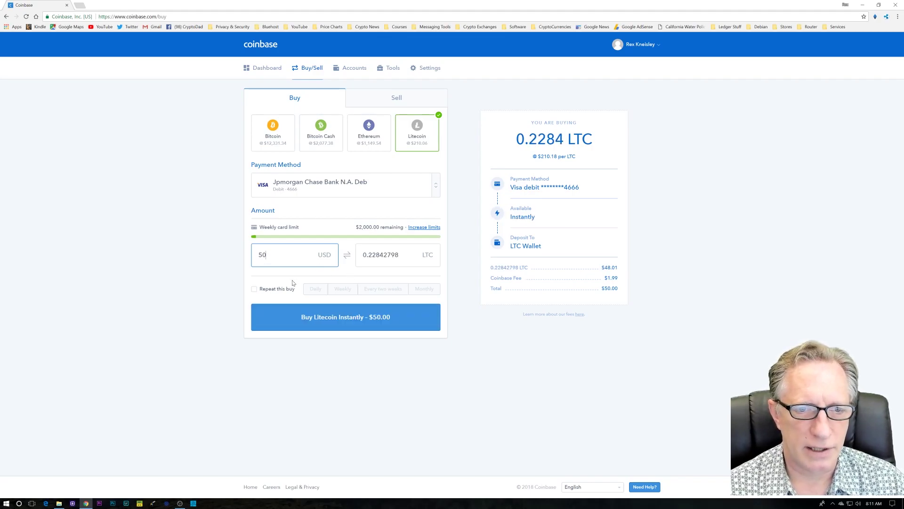
{"action": "left_click", "coordinate": [351, 322]}
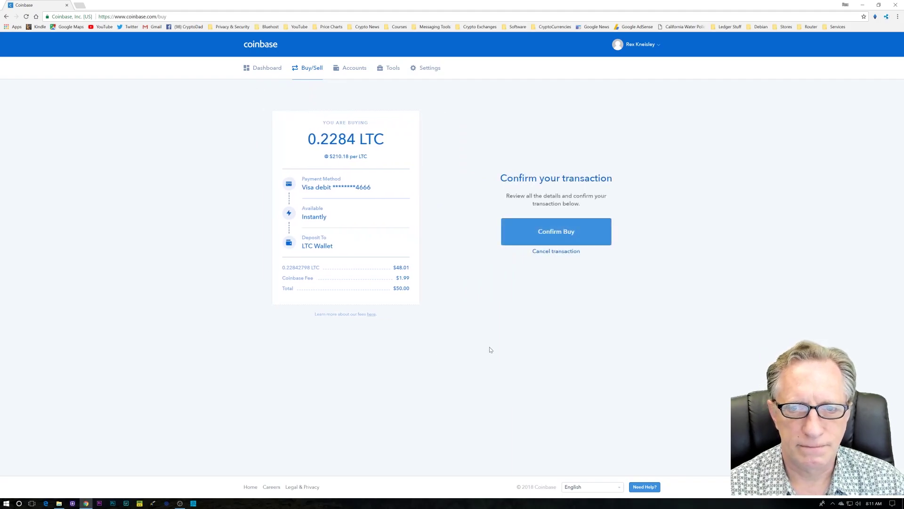
{"action": "left_click", "coordinate": [569, 233]}
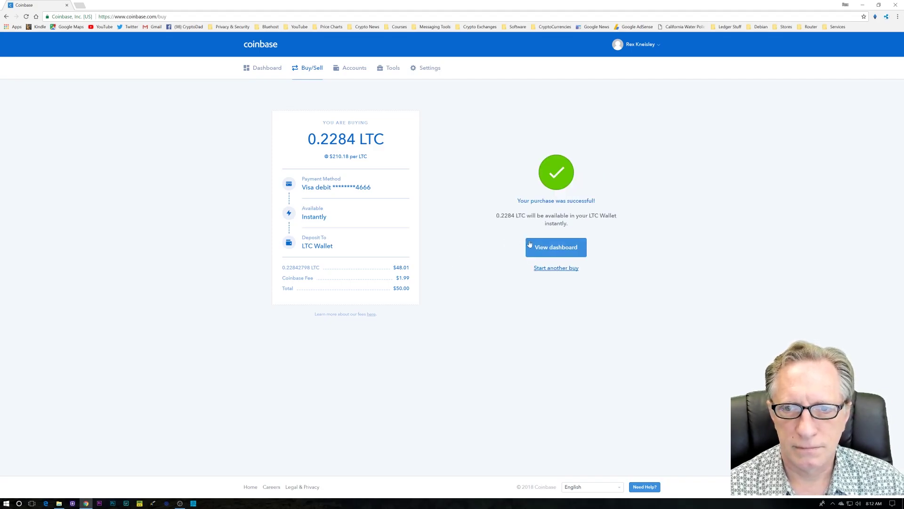
{"action": "left_click", "coordinate": [560, 253]}
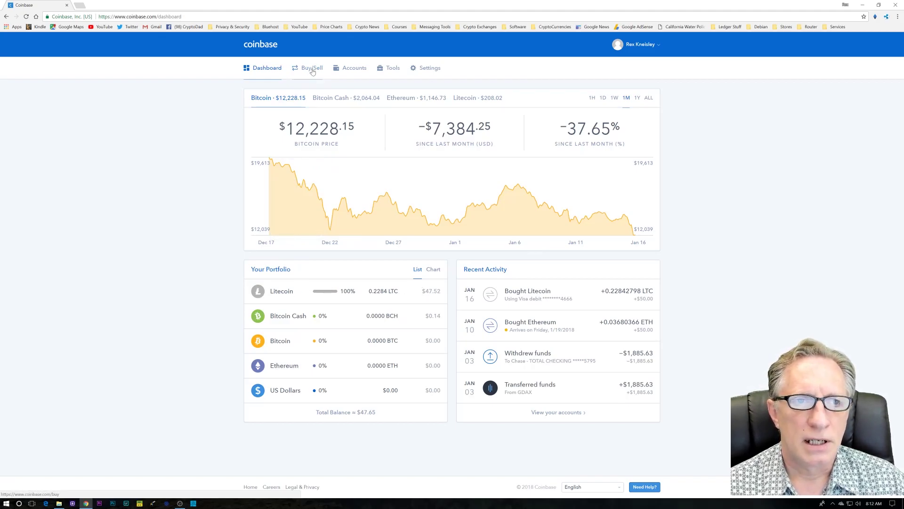
Open GDAX in a new tab from the Crypto Exchanges bookmarks, keeping LTC/USD selected.
{"action": "left_click", "coordinate": [80, 6]}
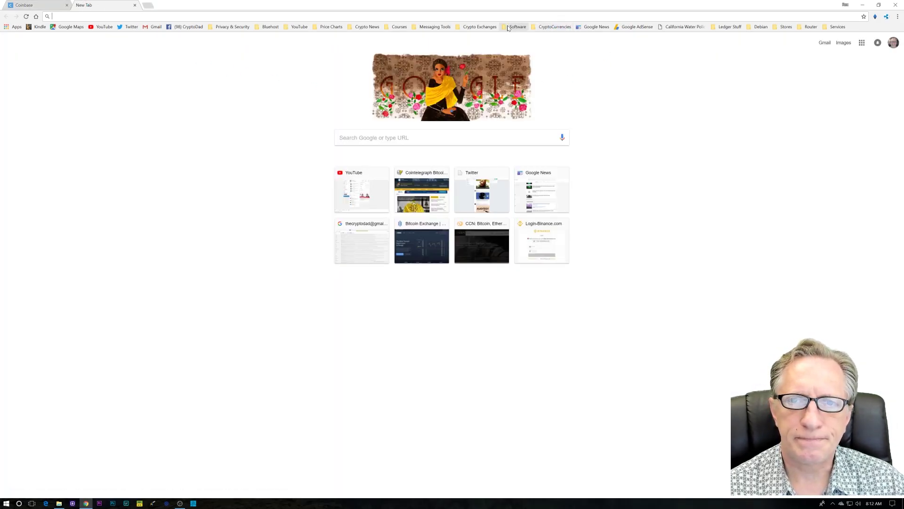
{"action": "left_click", "coordinate": [486, 27]}
{"action": "left_click", "coordinate": [478, 42]}
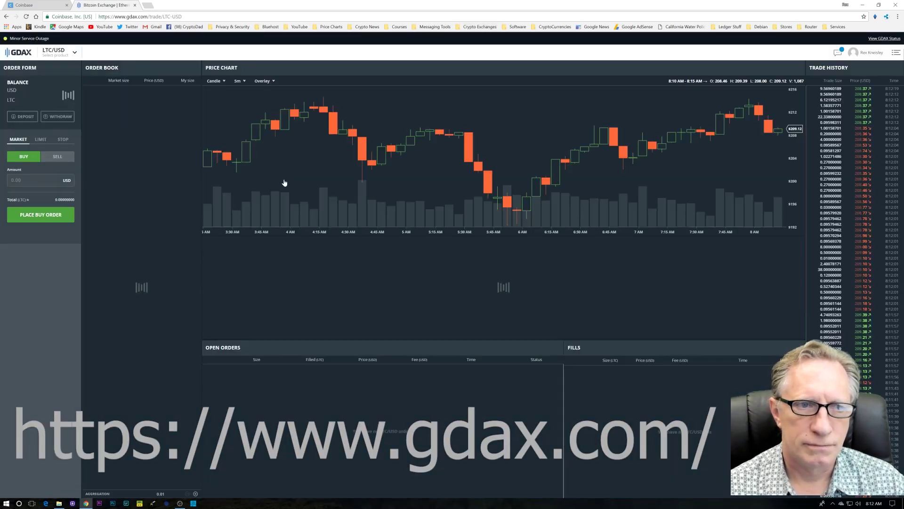
{"action": "mouse_move", "coordinate": [54, 51]}
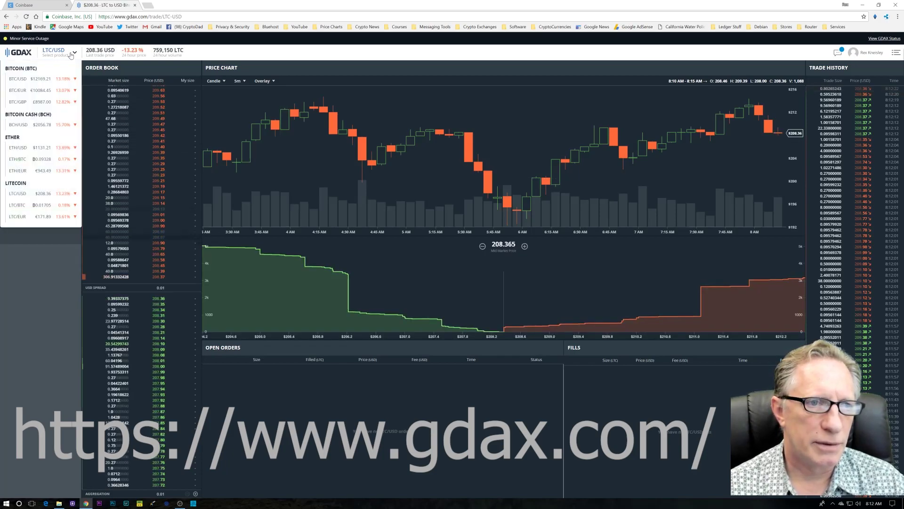
{"action": "left_click", "coordinate": [48, 194]}
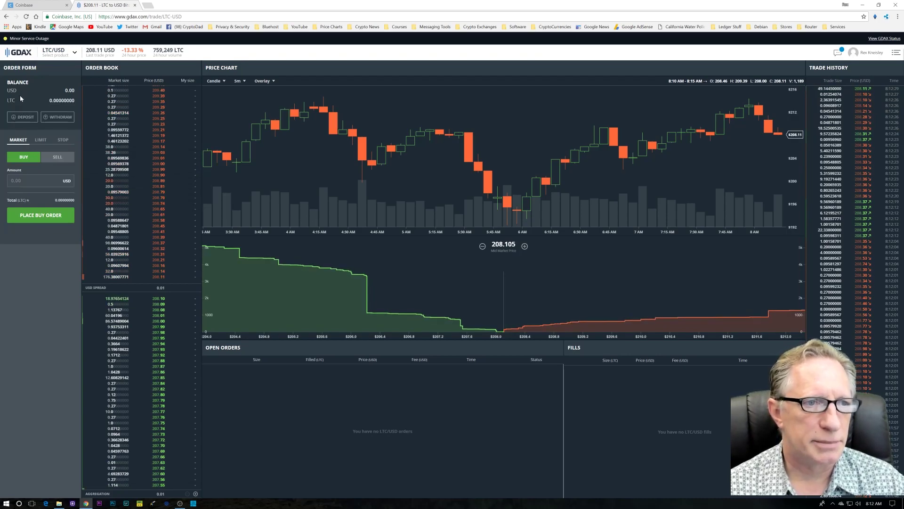
Deposit 0.22842798 LTC into GDAX from the Coinbase account's LTC Wallet.
{"action": "left_click", "coordinate": [23, 118]}
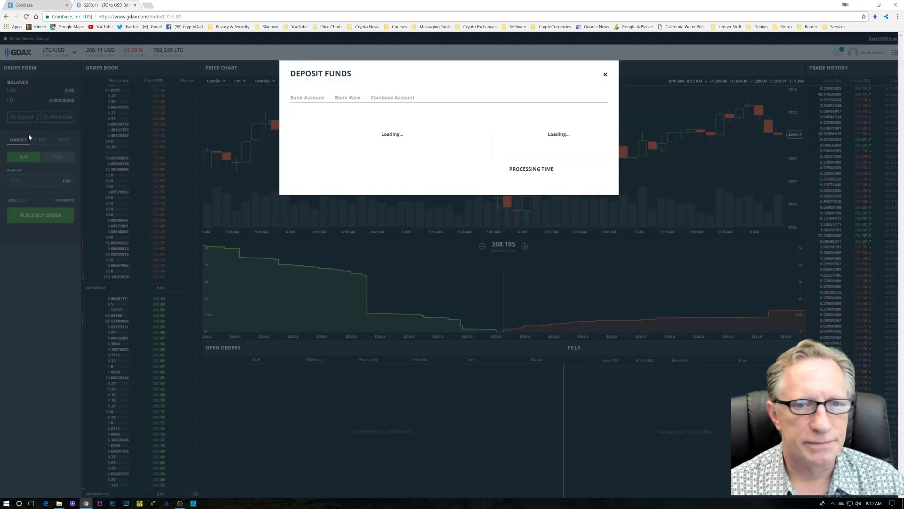
{"action": "left_click", "coordinate": [440, 97]}
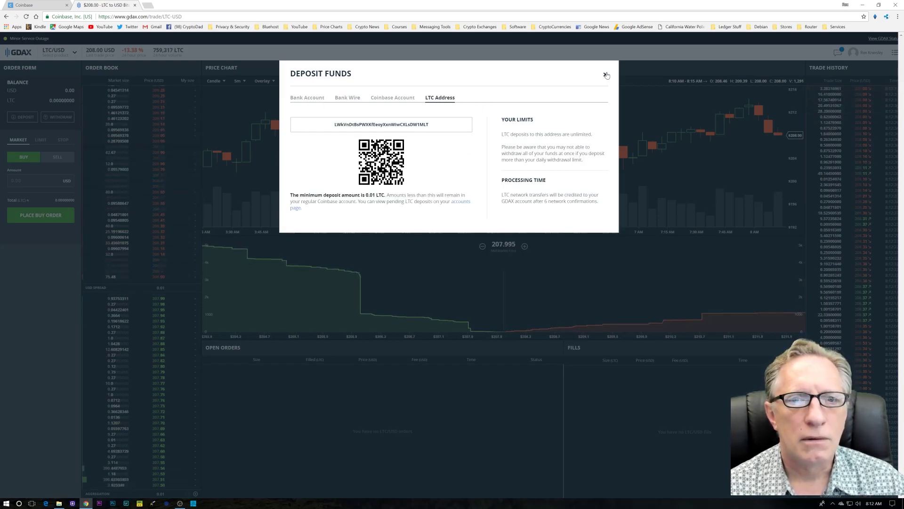
{"action": "left_click", "coordinate": [388, 100]}
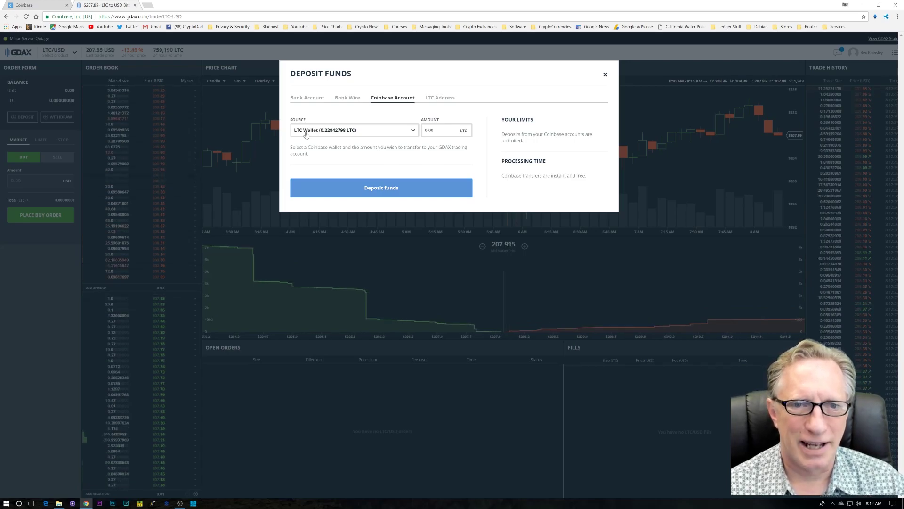
{"action": "left_click", "coordinate": [330, 131]}
{"action": "left_click", "coordinate": [328, 146]}
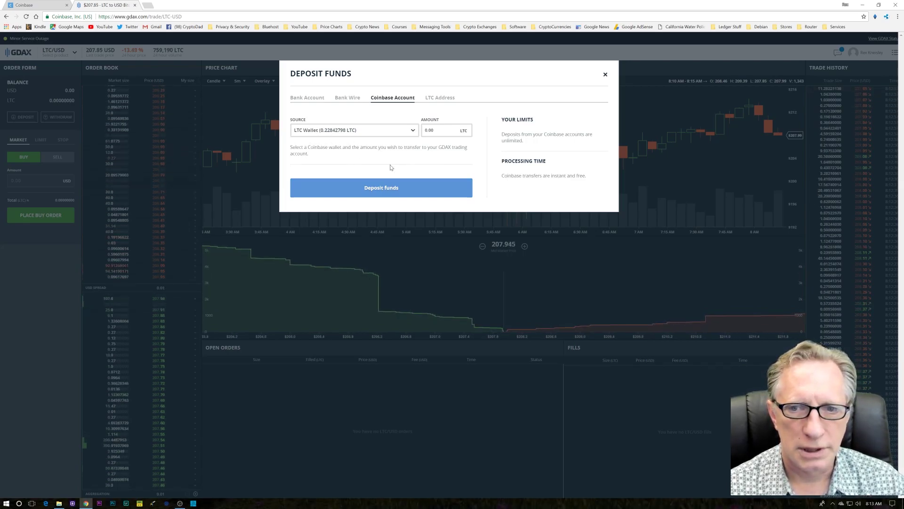
{"action": "left_click", "coordinate": [440, 130]}
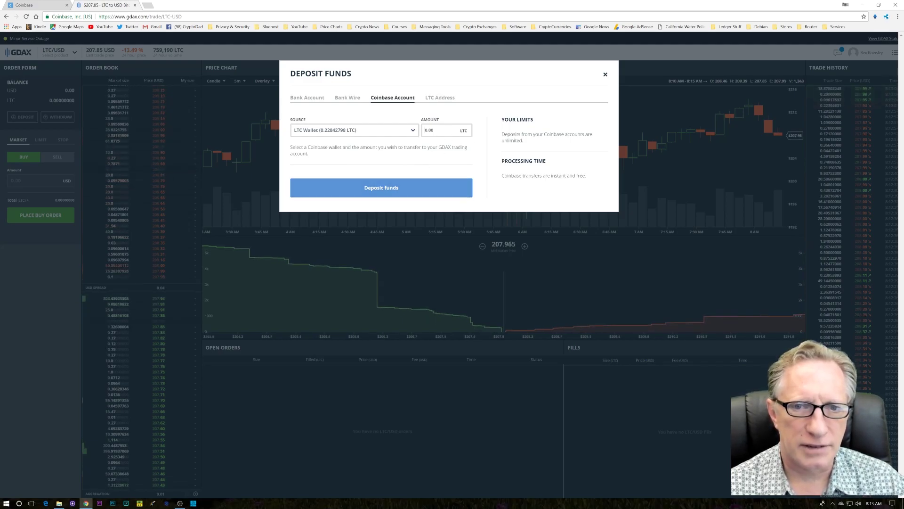
{"action": "type", "text": ".0"}
{"action": "key", "text": "BackSpace"}
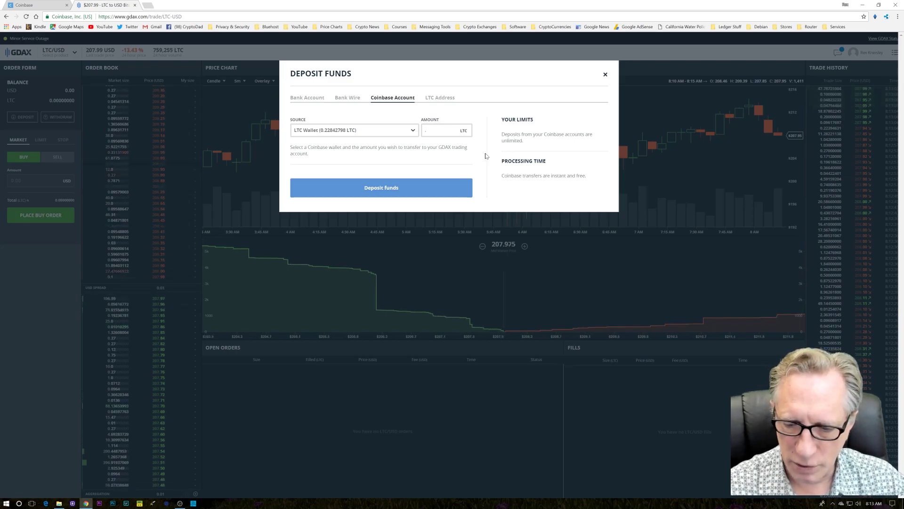
{"action": "type", "text": "22842798"}
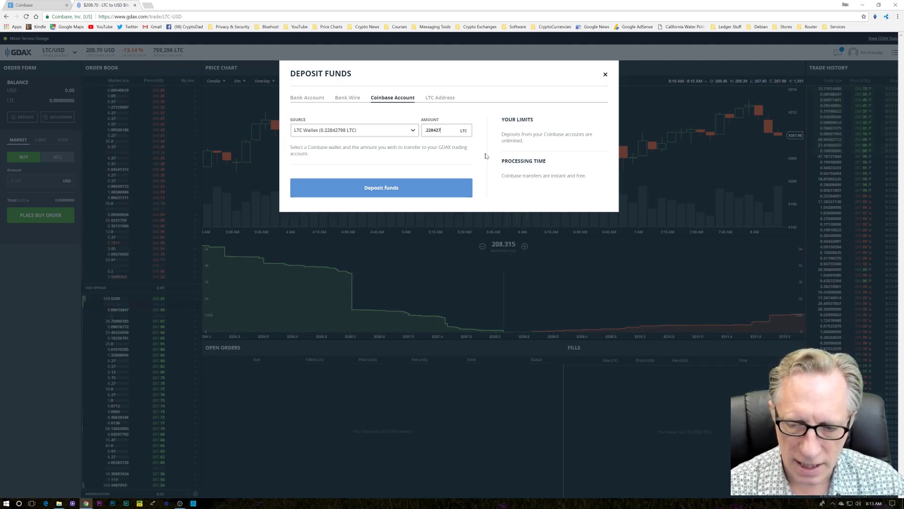
{"action": "left_click", "coordinate": [385, 191]}
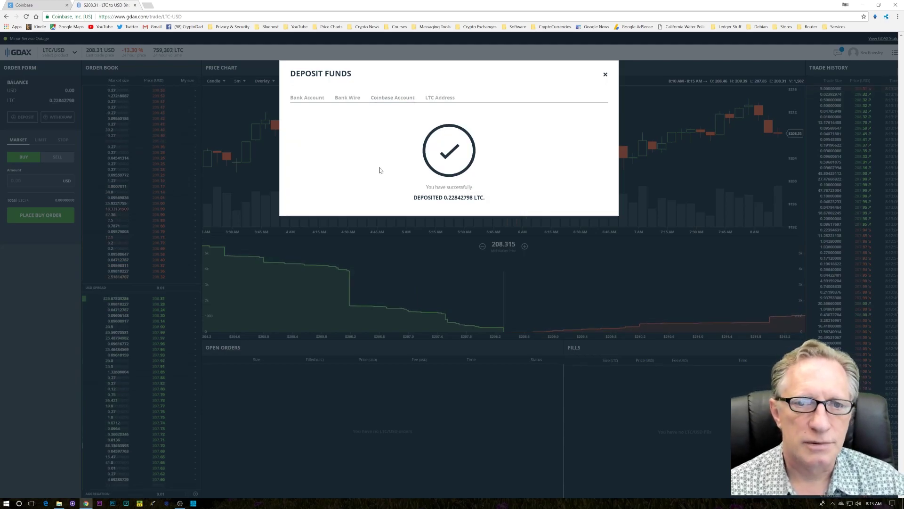
{"action": "left_click", "coordinate": [604, 75]}
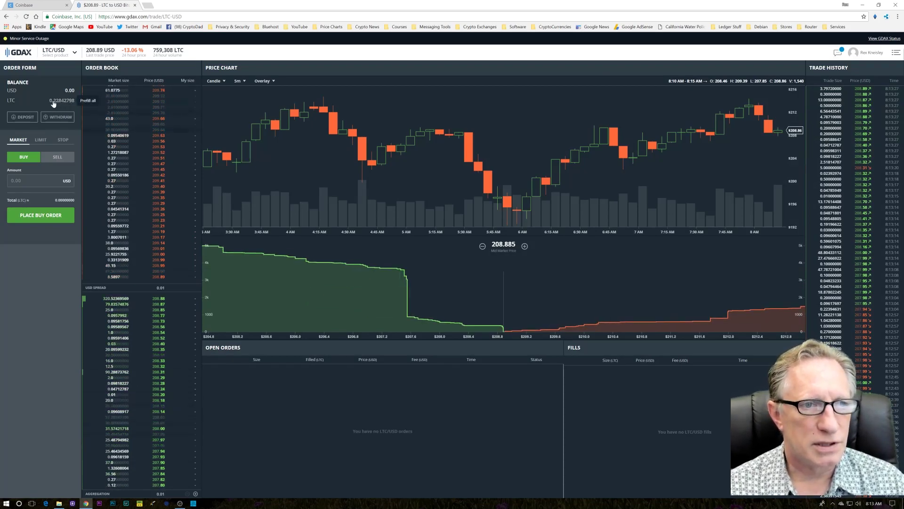
Open Bittrex.com - Manage Settings in a new tab and log in with the authenticator code.
{"action": "left_click", "coordinate": [148, 8]}
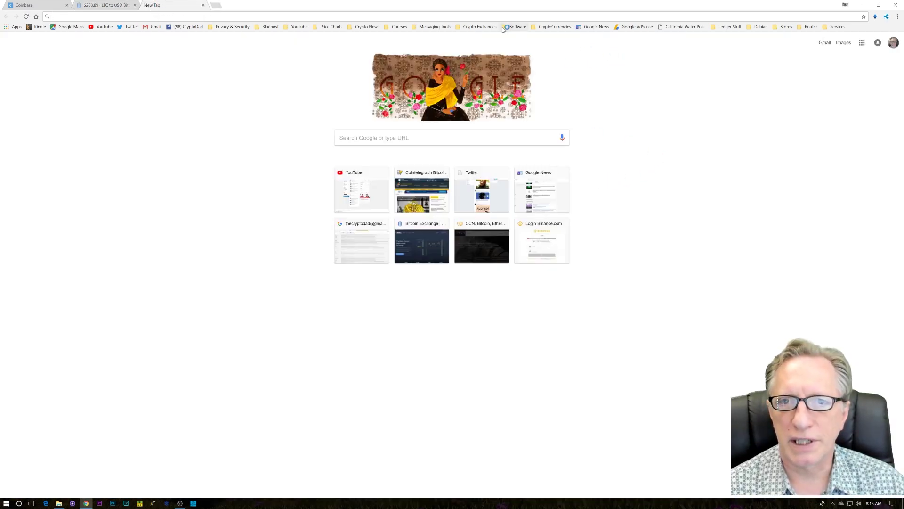
{"action": "left_click", "coordinate": [474, 28]}
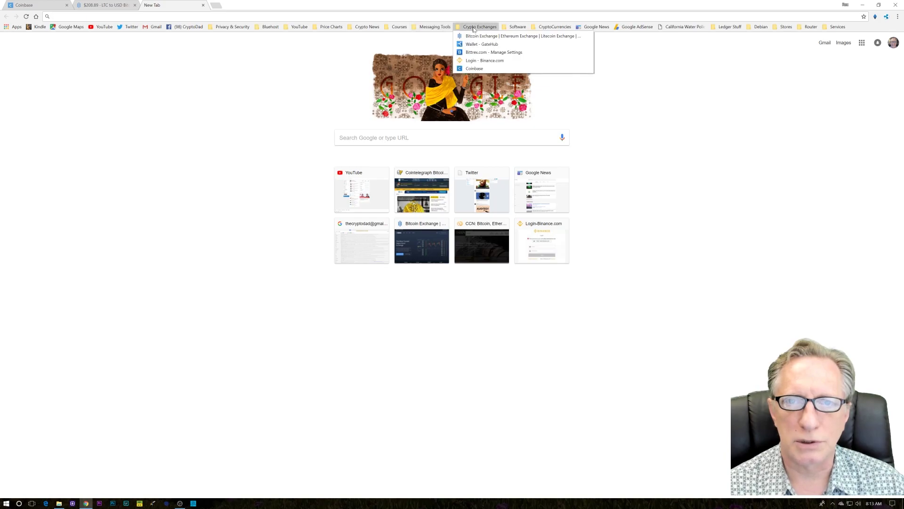
{"action": "left_click", "coordinate": [486, 52]}
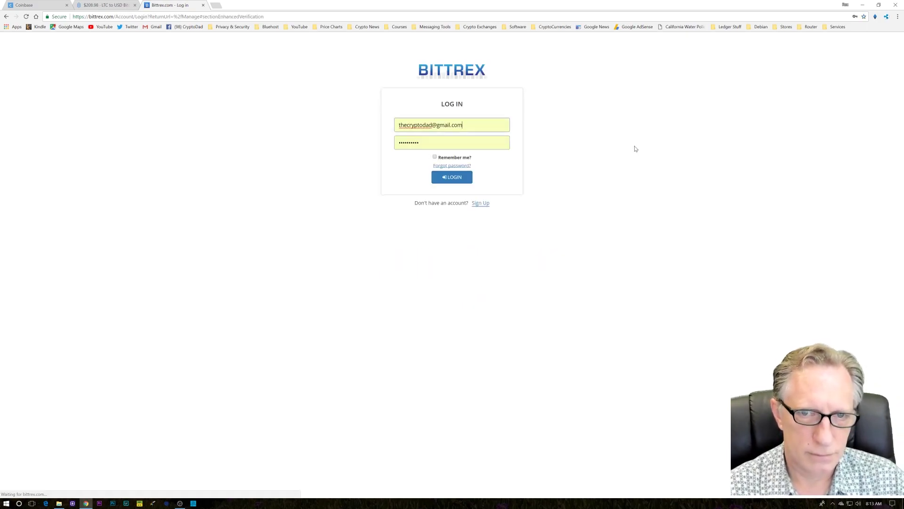
{"action": "left_click", "coordinate": [467, 178]}
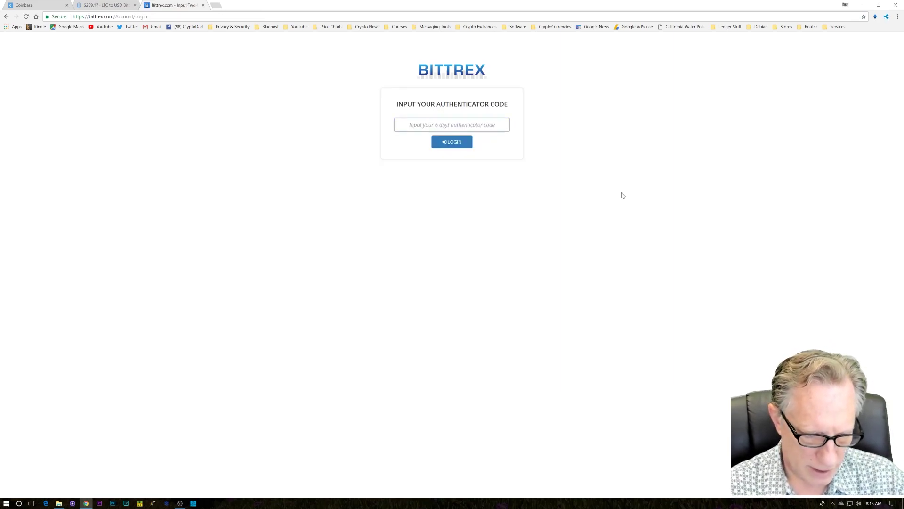
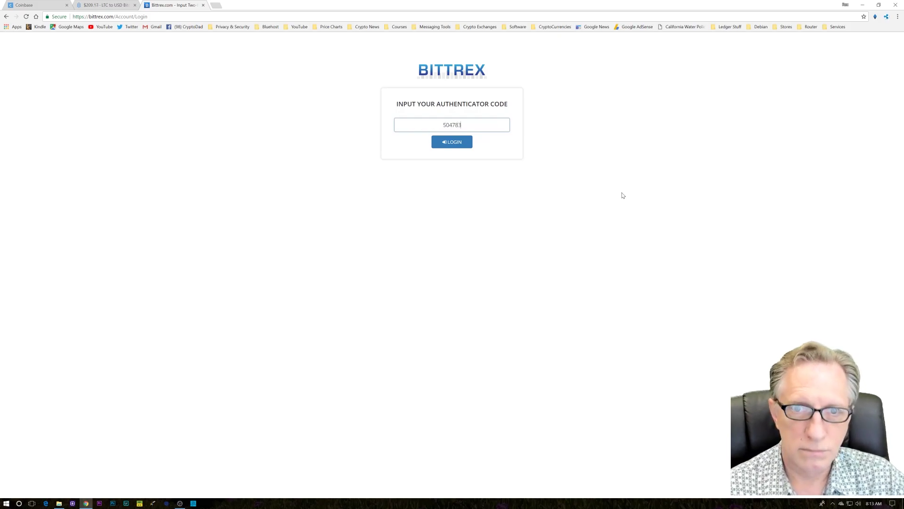
{"action": "left_click", "coordinate": [447, 143]}
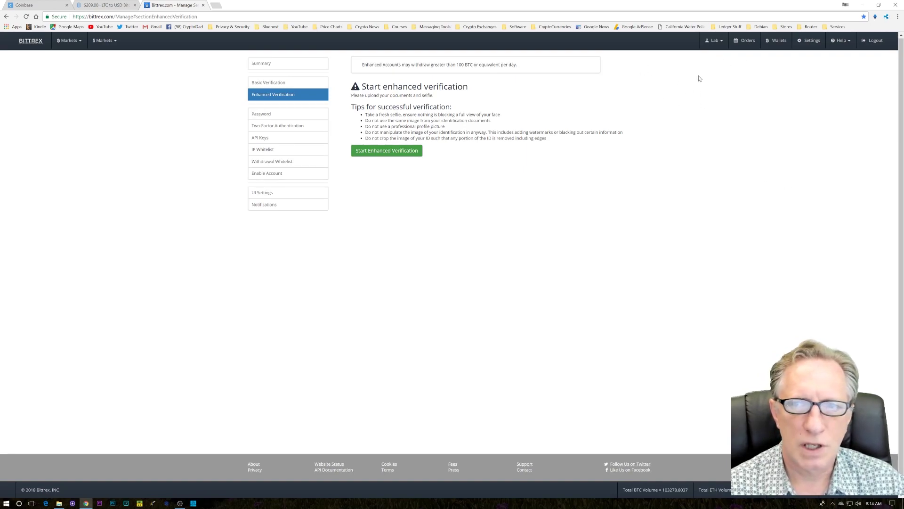
Copy the Litecoin deposit address from Bittrex Wallets and return to the GDAX tab.
{"action": "left_click", "coordinate": [778, 42]}
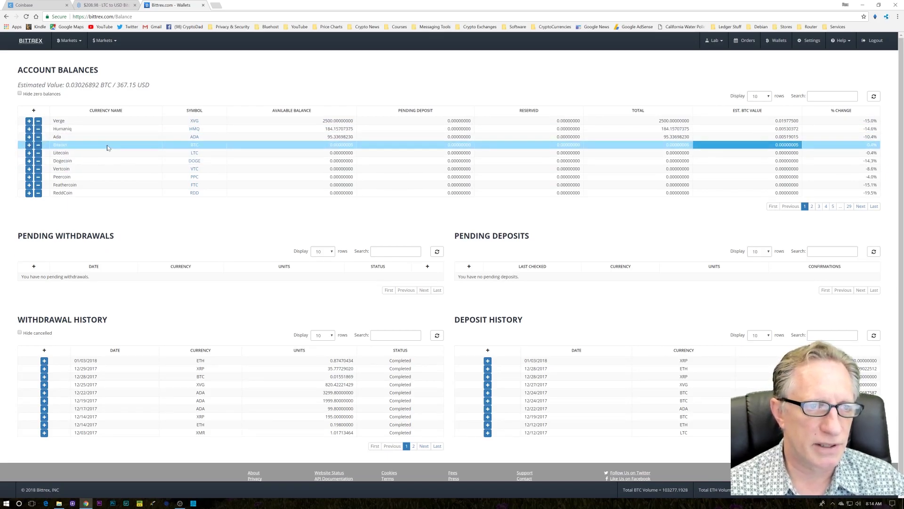
{"action": "left_click", "coordinate": [29, 154]}
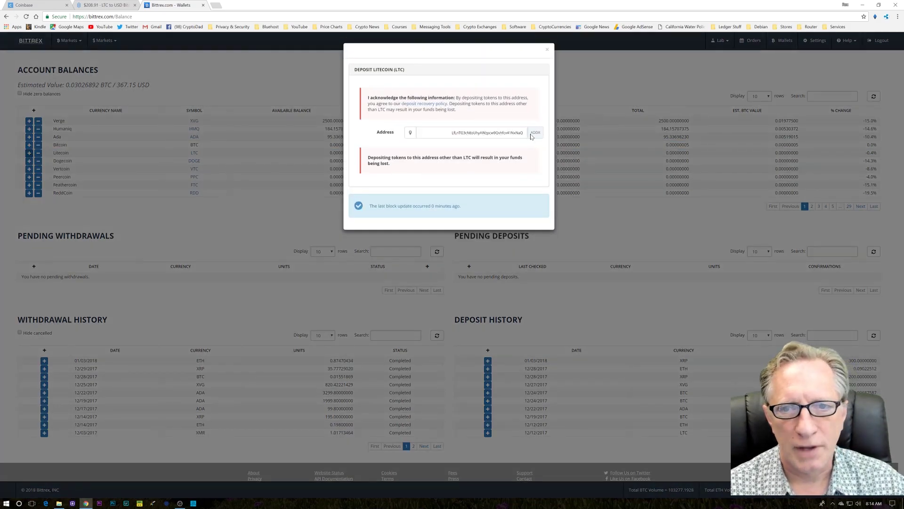
{"action": "left_click", "coordinate": [500, 133]}
{"action": "double_click", "coordinate": [499, 134]}
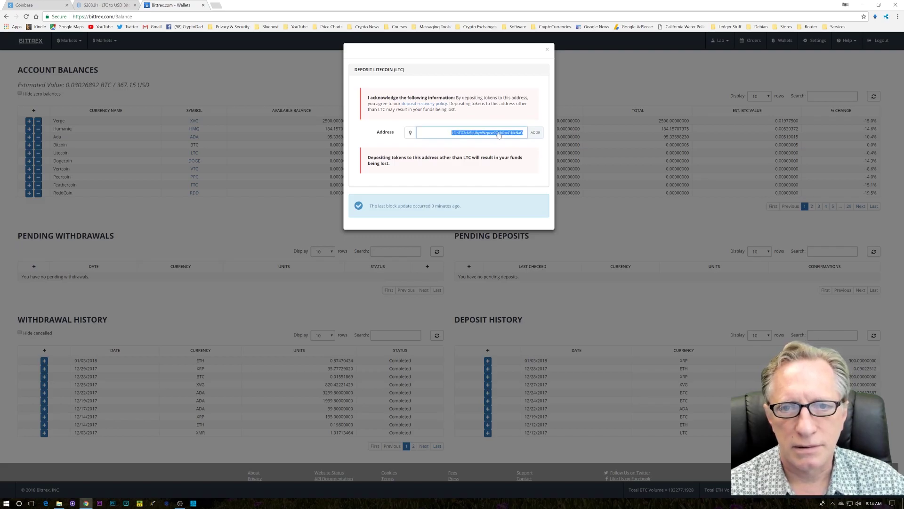
{"action": "right_click", "coordinate": [499, 135]}
{"action": "left_click", "coordinate": [505, 138]}
{"action": "left_click", "coordinate": [104, 5]}
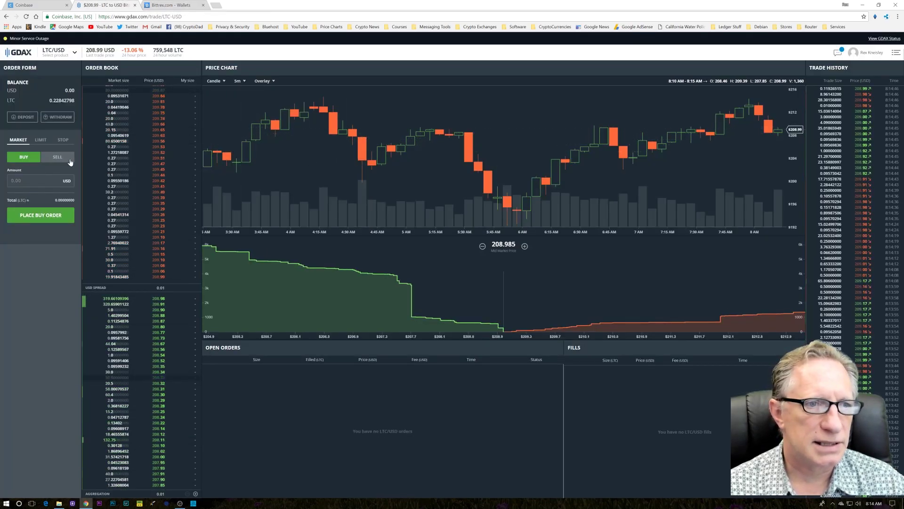
Withdraw the full 0.22842798 LTC from GDAX to the pasted Bittrex address, confirming with the 2FA code.
{"action": "left_click", "coordinate": [57, 117]}
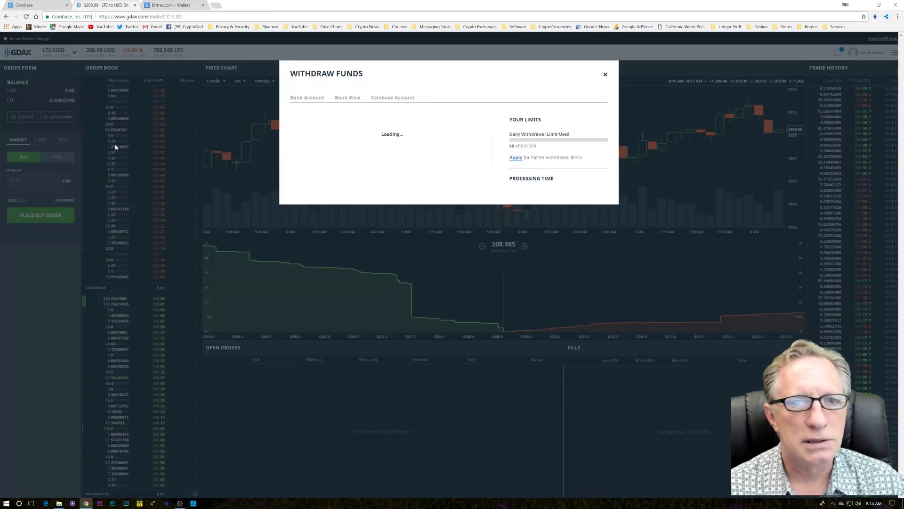
{"action": "left_click", "coordinate": [443, 99]}
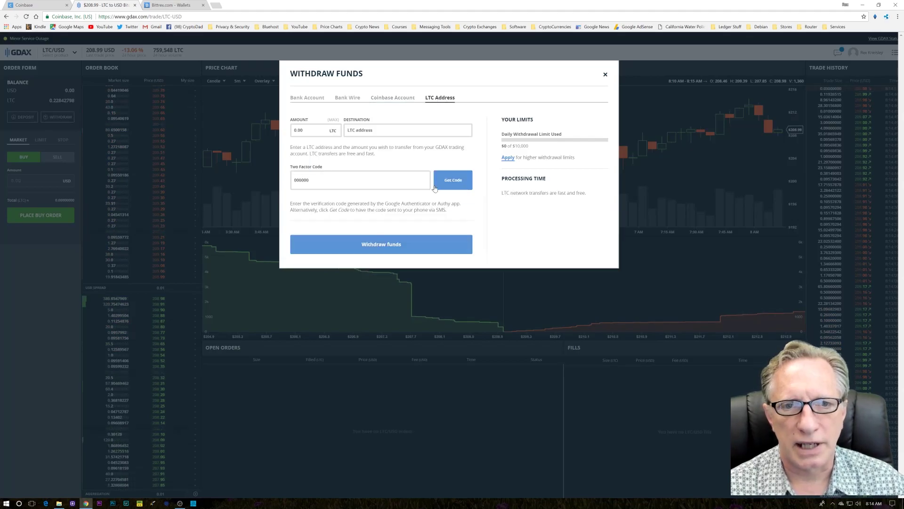
{"action": "left_click", "coordinate": [333, 120]}
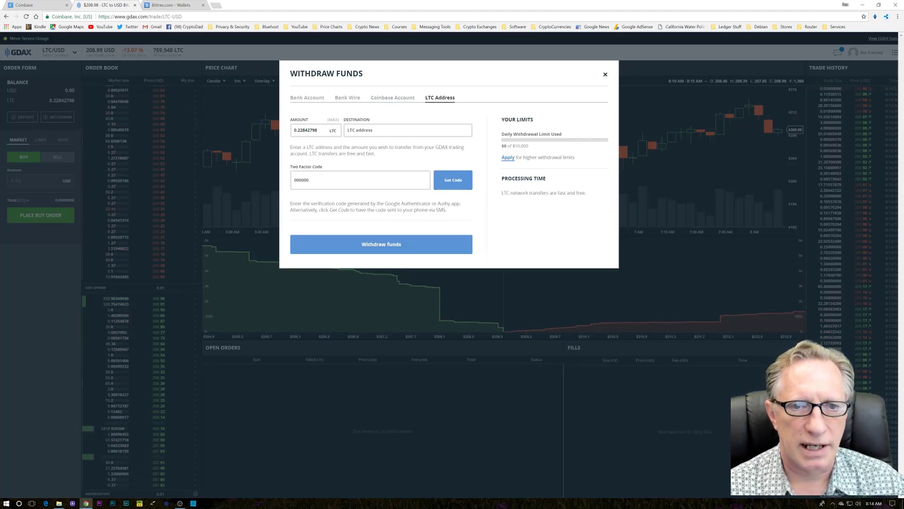
{"action": "right_click", "coordinate": [352, 131]}
{"action": "left_click", "coordinate": [377, 173]}
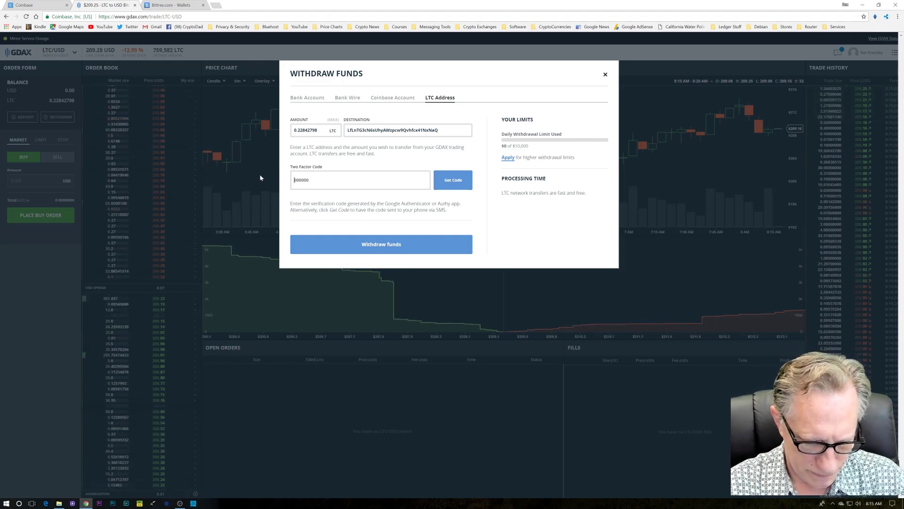
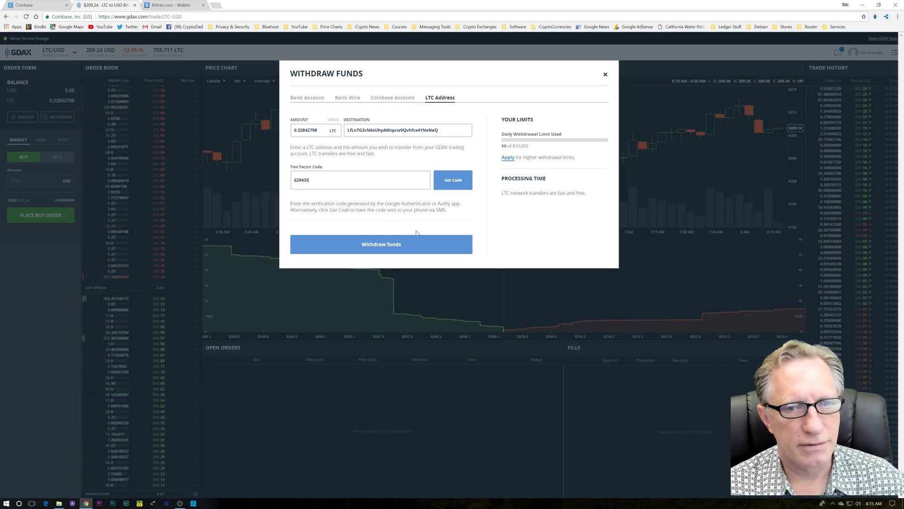
{"action": "left_click", "coordinate": [397, 248]}
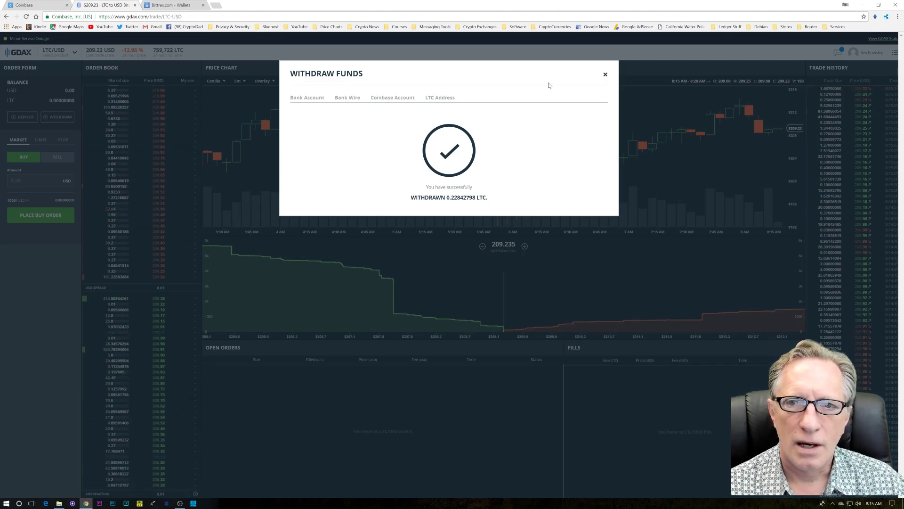
{"action": "left_click", "coordinate": [606, 75]}
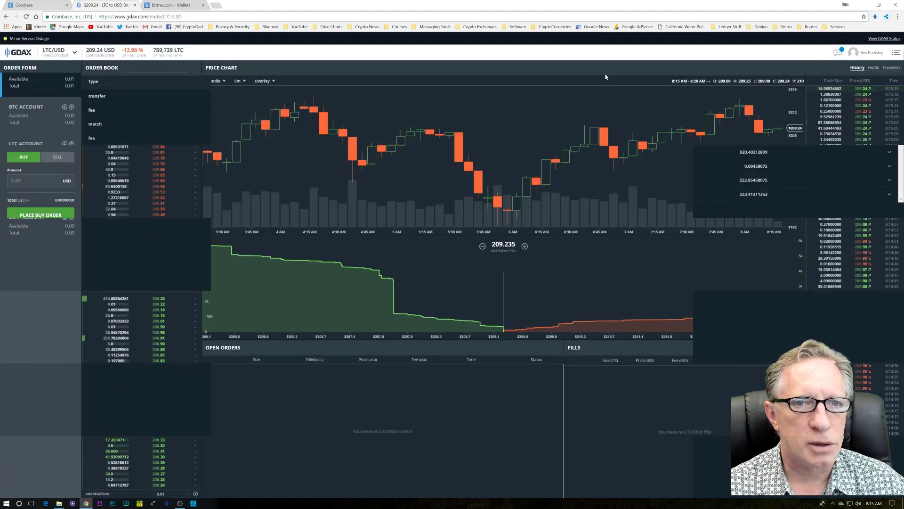
{"action": "key", "text": "ctrl+Tab"}
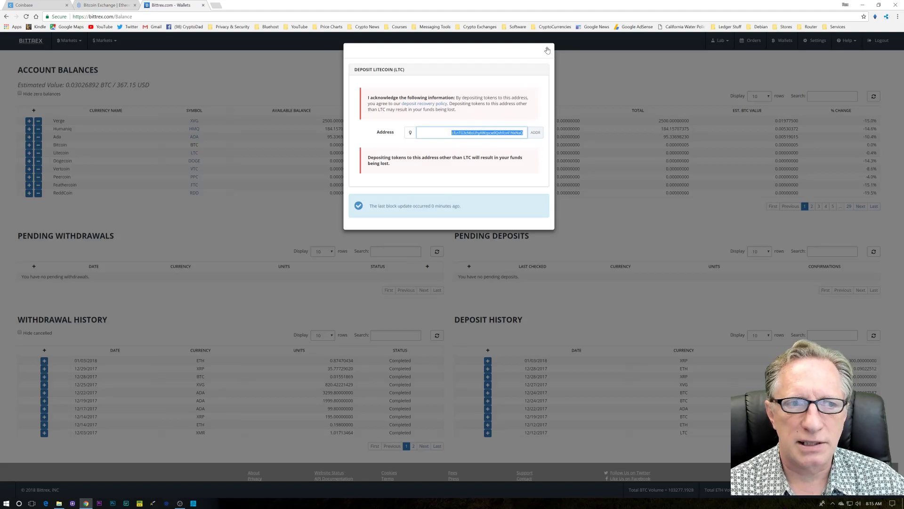
Reload Bittrex balances and search 'lite' to check the Litecoin deposit.
{"action": "left_click", "coordinate": [547, 50]}
{"action": "left_click", "coordinate": [27, 16]}
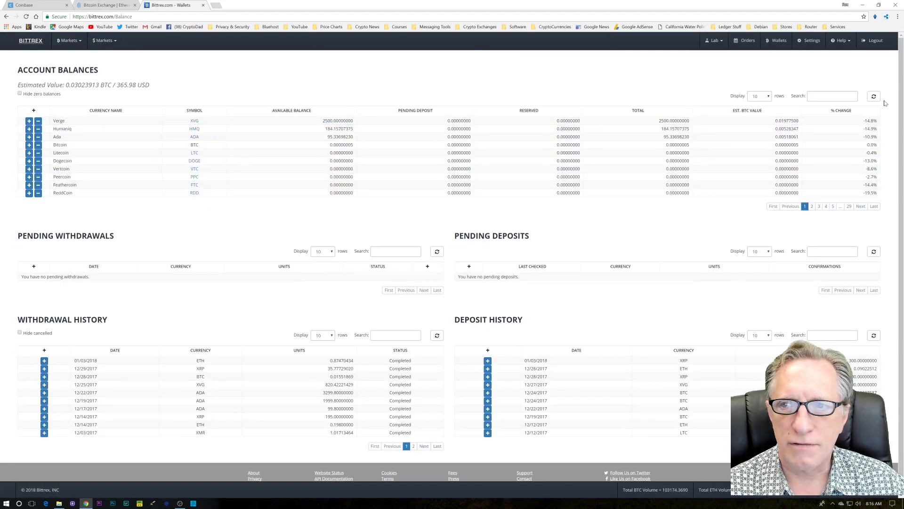
{"action": "left_click", "coordinate": [832, 96]}
{"action": "type", "text": "lit"}
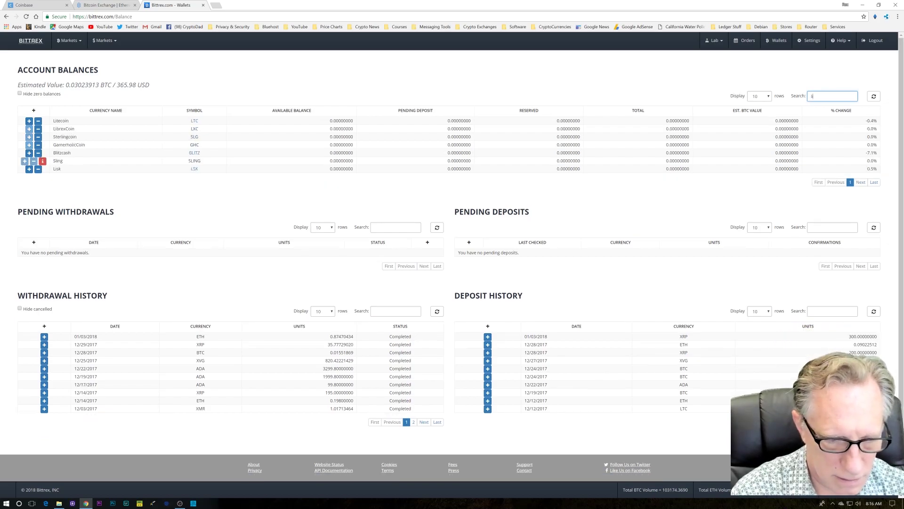
{"action": "key", "text": "BackSpace"}
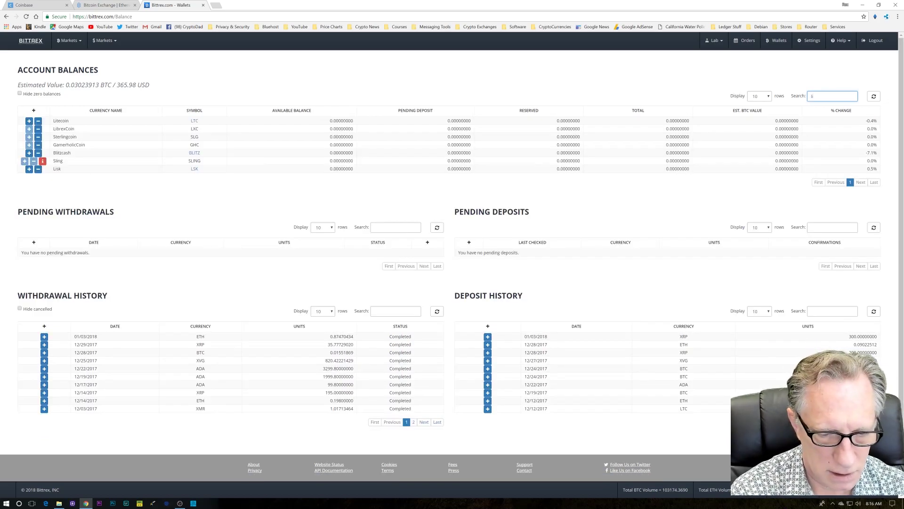
{"action": "type", "text": "te"}
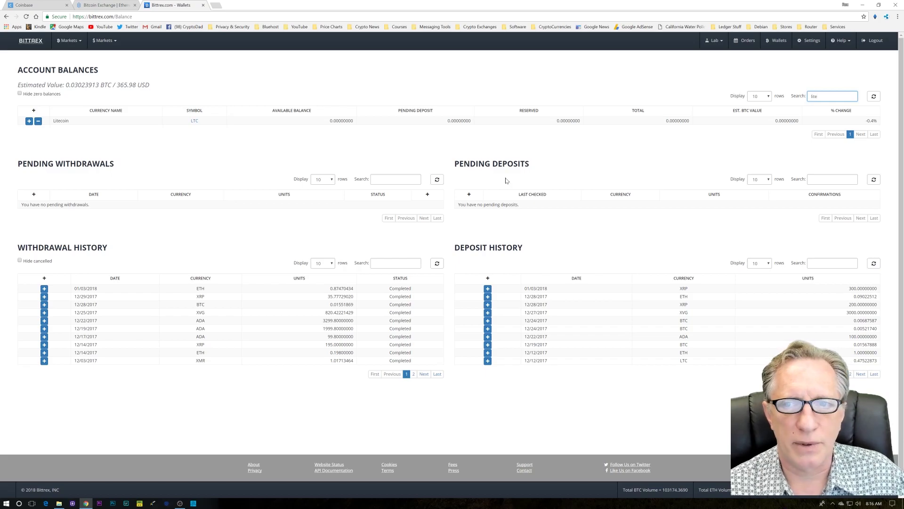
{"action": "left_click", "coordinate": [26, 17]}
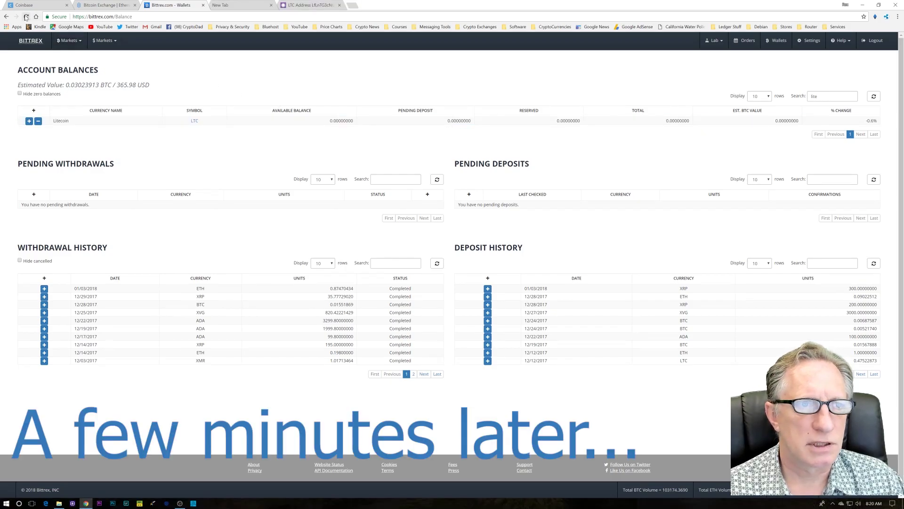
Reload Wallets to see the pending 0.22842798 LTC deposit, then go to the Markets page.
{"action": "left_click", "coordinate": [26, 16]}
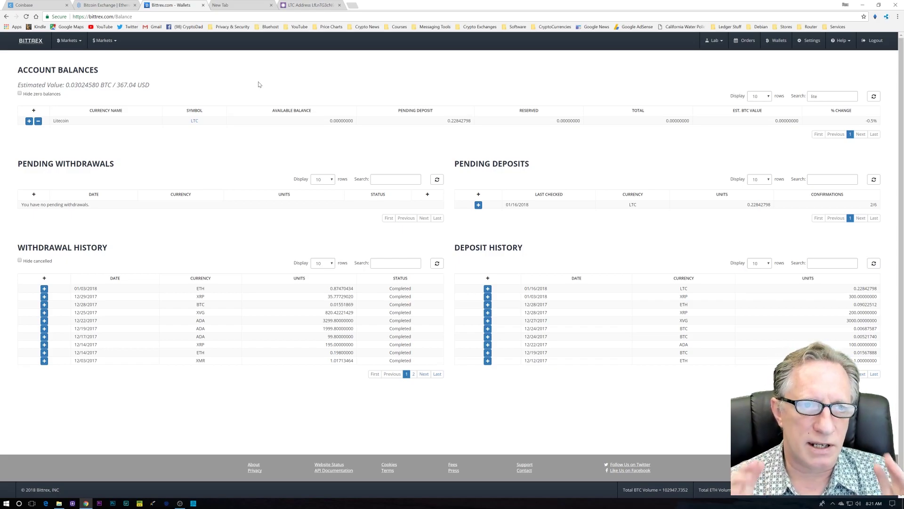
{"action": "left_click", "coordinate": [74, 43]}
{"action": "left_click", "coordinate": [37, 43]}
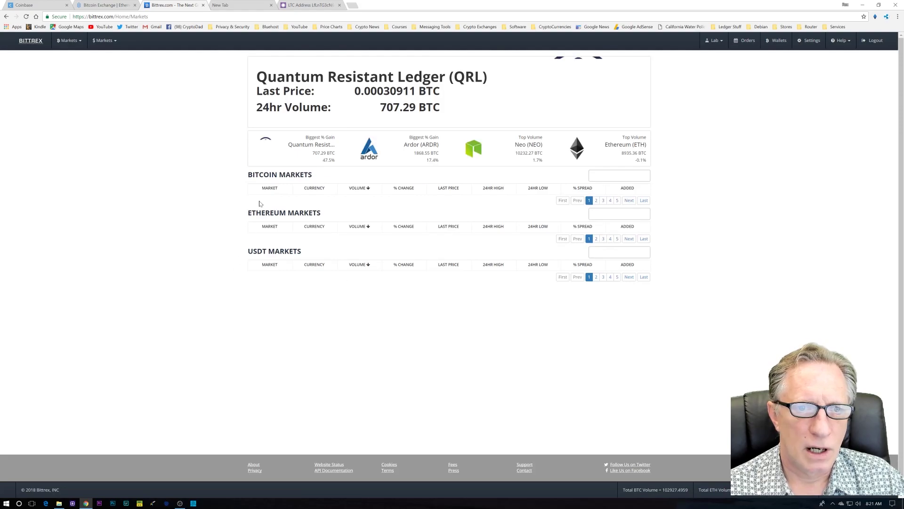
Browse the Markets page, glance at GDAX's LTC transfer, then reopen Bittrex Wallets to see the pending 2/6 deposit.
{"action": "scroll", "coordinate": [152, 376], "scroll_direction": "down", "scroll_amount": 5}
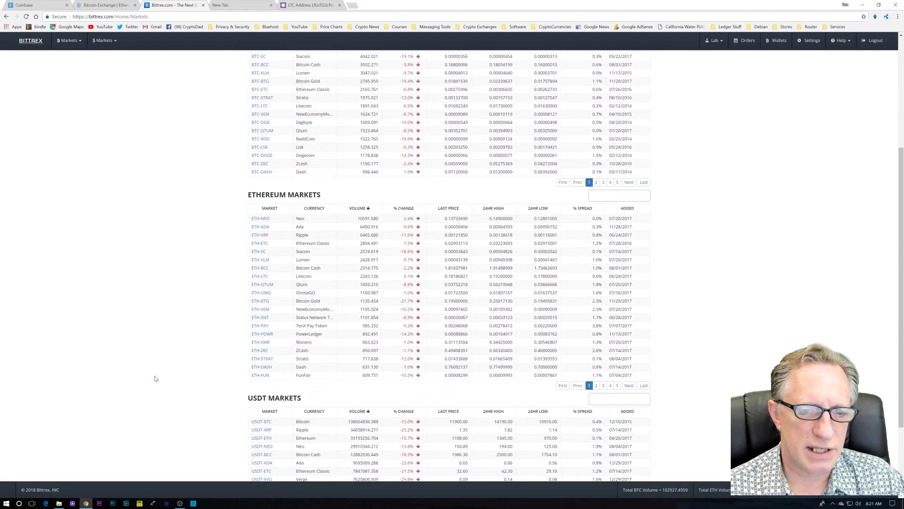
{"action": "scroll", "coordinate": [212, 342], "scroll_direction": "up", "scroll_amount": 2}
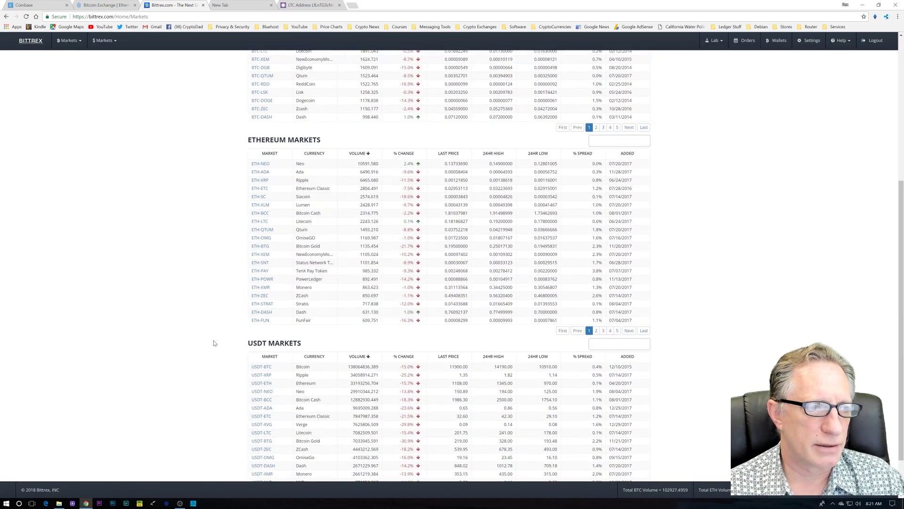
{"action": "scroll", "coordinate": [213, 343], "scroll_direction": "up", "scroll_amount": 4}
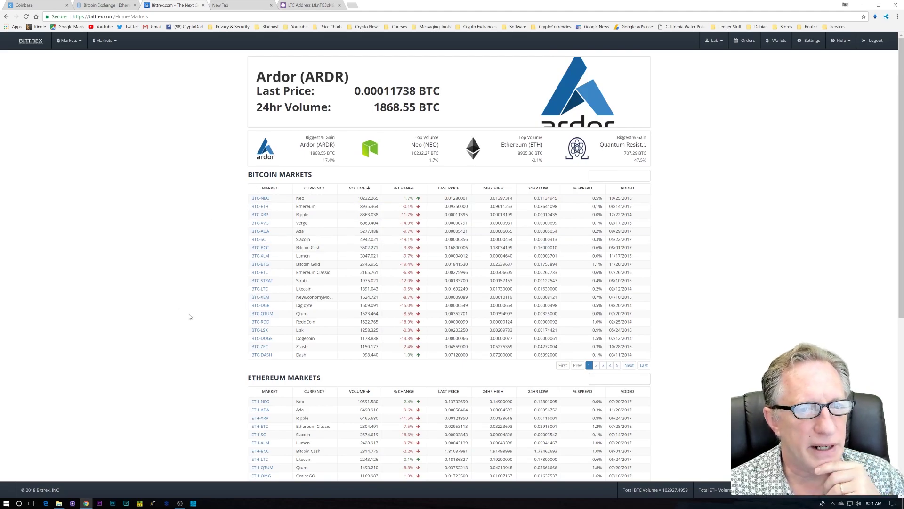
{"action": "scroll", "coordinate": [190, 318], "scroll_direction": "down", "scroll_amount": 3}
{"action": "scroll", "coordinate": [191, 292], "scroll_direction": "up", "scroll_amount": 2}
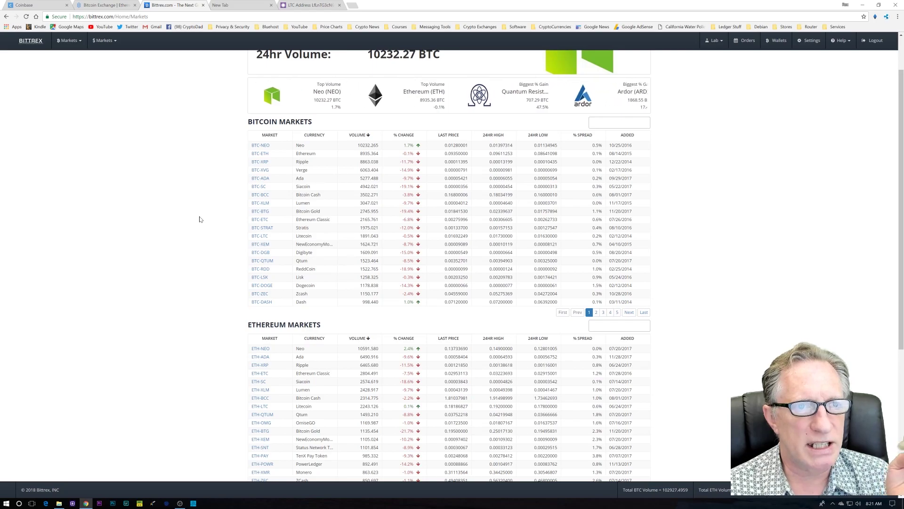
{"action": "left_click", "coordinate": [109, 6]}
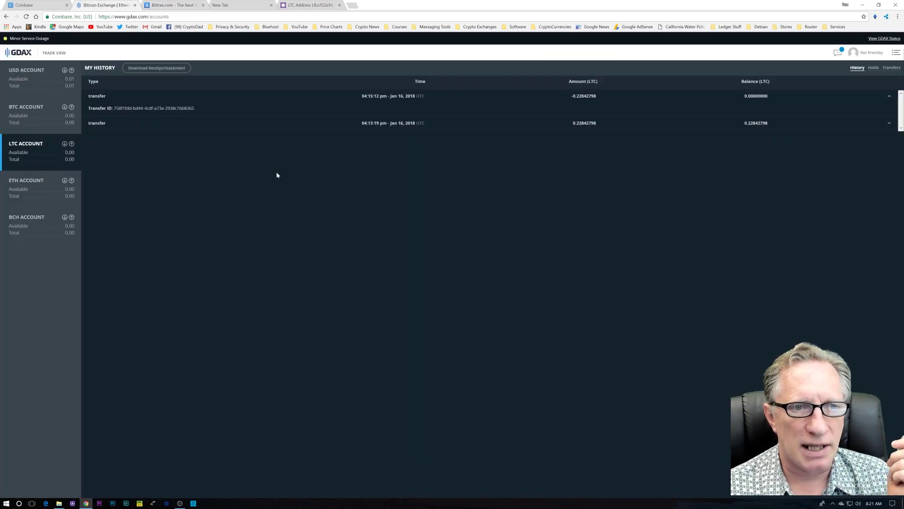
{"action": "left_click", "coordinate": [181, 5]}
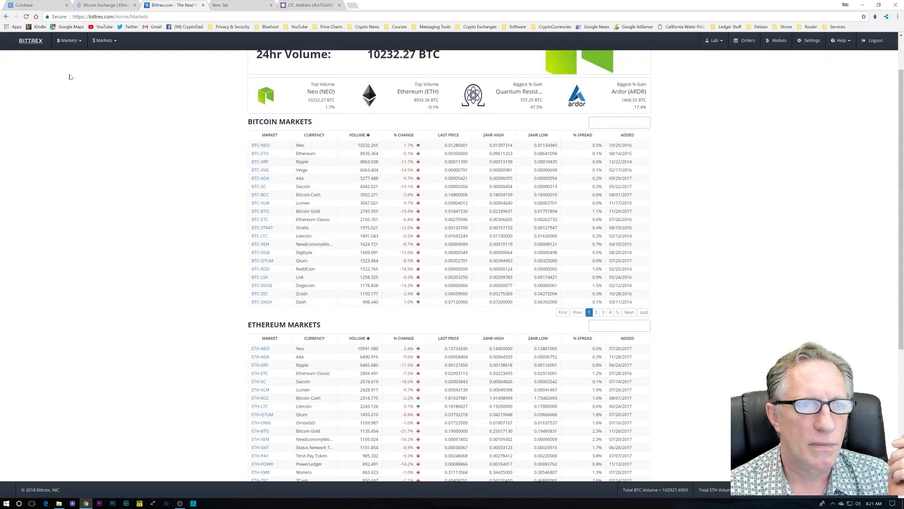
{"action": "scroll", "coordinate": [782, 122], "scroll_direction": "up", "scroll_amount": 1}
{"action": "left_click", "coordinate": [777, 41]}
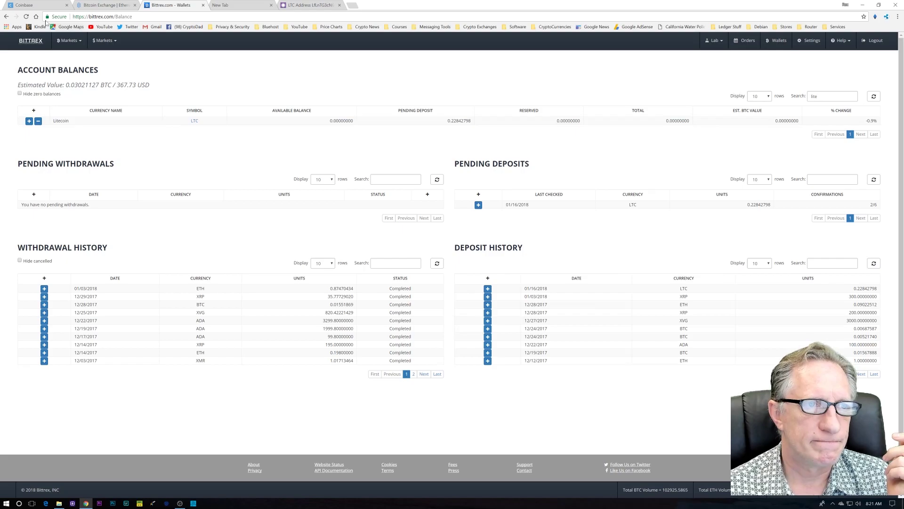
Refresh the Bittrex wallets to check the pending LTC deposit, then return to Coinbase.
{"action": "left_click", "coordinate": [25, 17]}
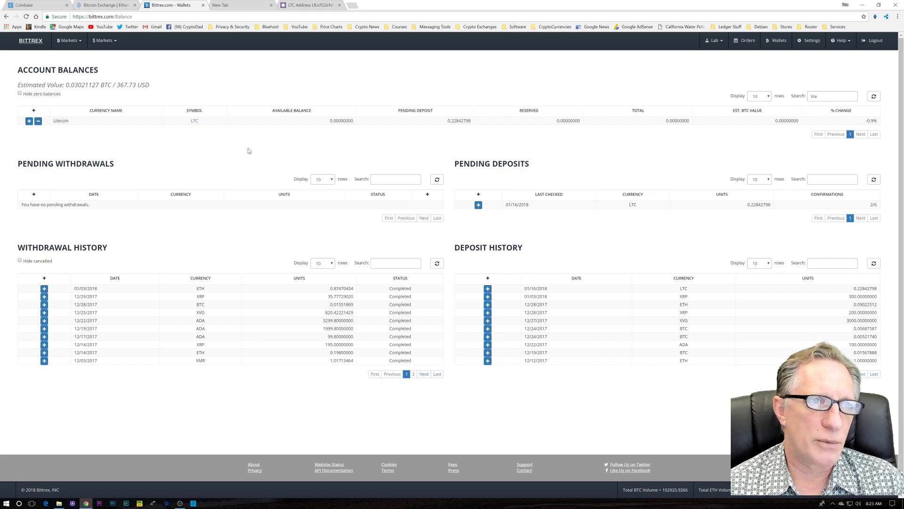
{"action": "left_click", "coordinate": [43, 4]}
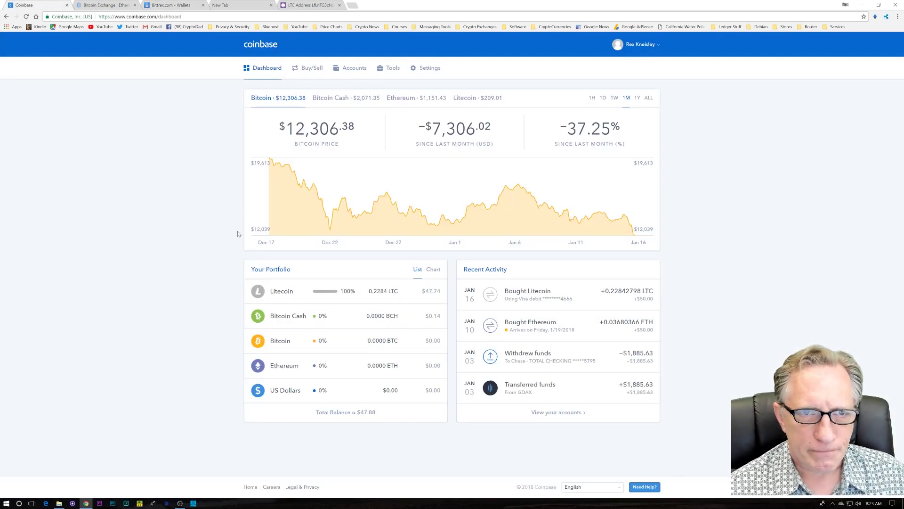
Open Coinbase's Buy/Sell page, which defaults to Bitcoin paid from the checking account.
{"action": "left_click", "coordinate": [309, 69]}
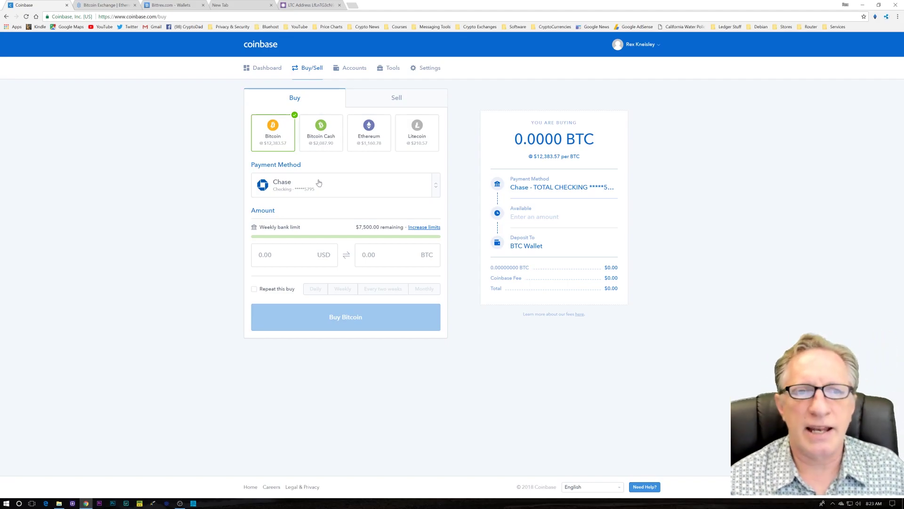
Compare Ethereum and Bitcoin, check the clock, then pick Litecoin at $210.28 into the LTC Wallet.
{"action": "left_click", "coordinate": [368, 131]}
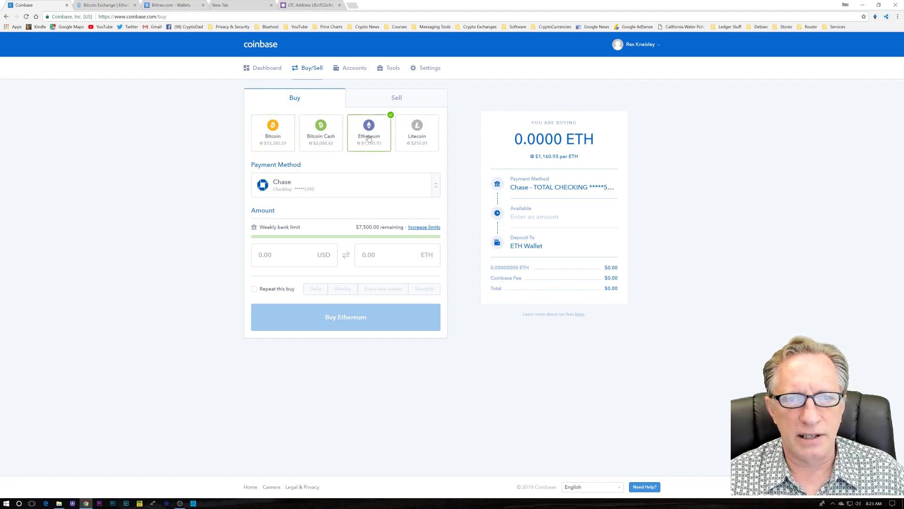
{"action": "left_click", "coordinate": [275, 139]}
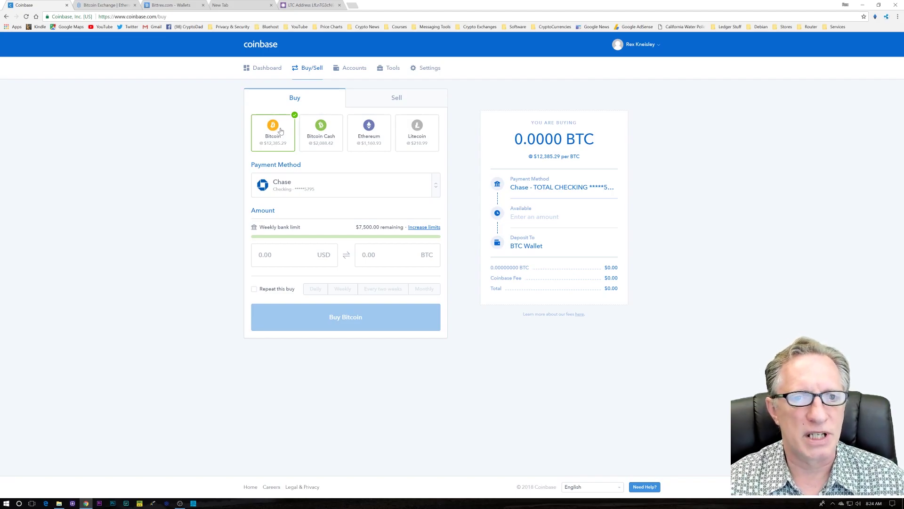
{"action": "left_click", "coordinate": [370, 131]}
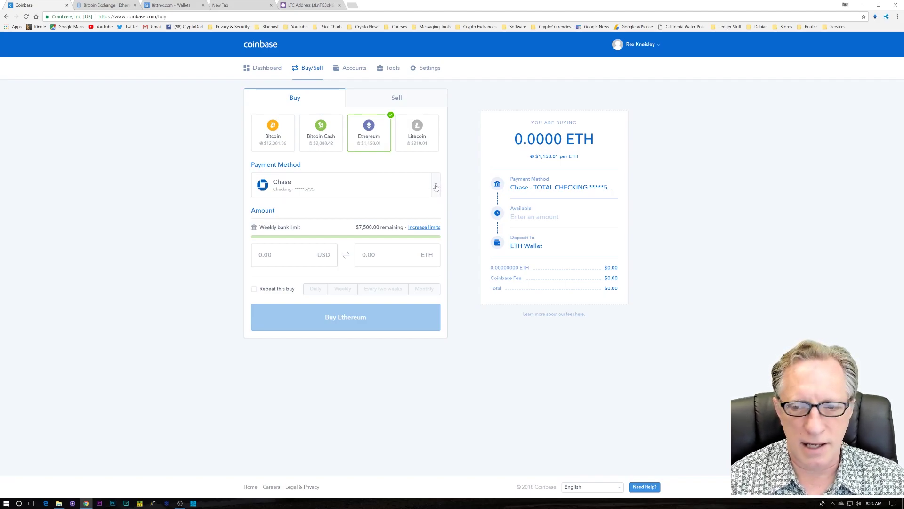
{"action": "left_click", "coordinate": [874, 503]}
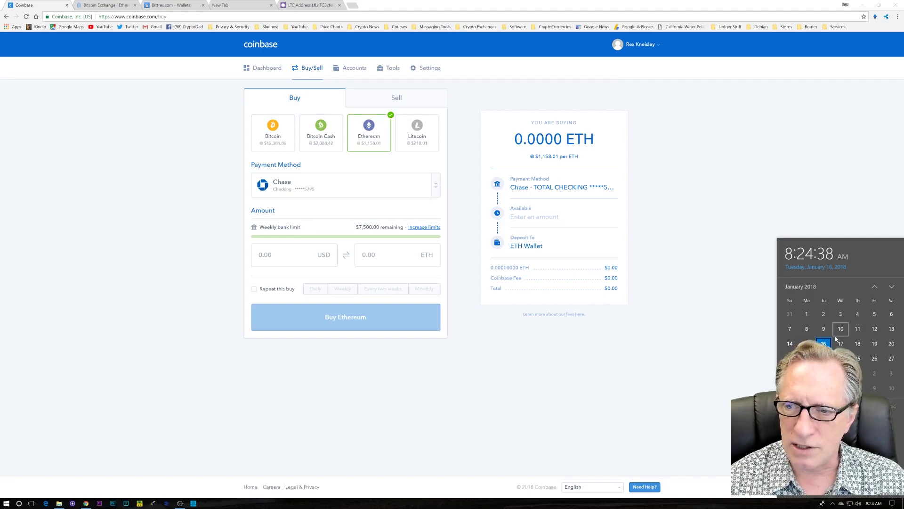
{"action": "left_click", "coordinate": [445, 389]}
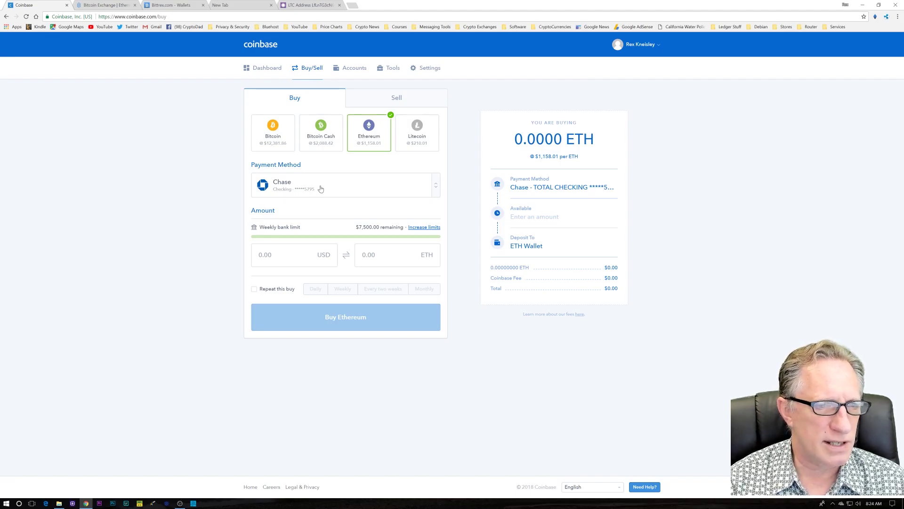
{"action": "left_click", "coordinate": [420, 130]}
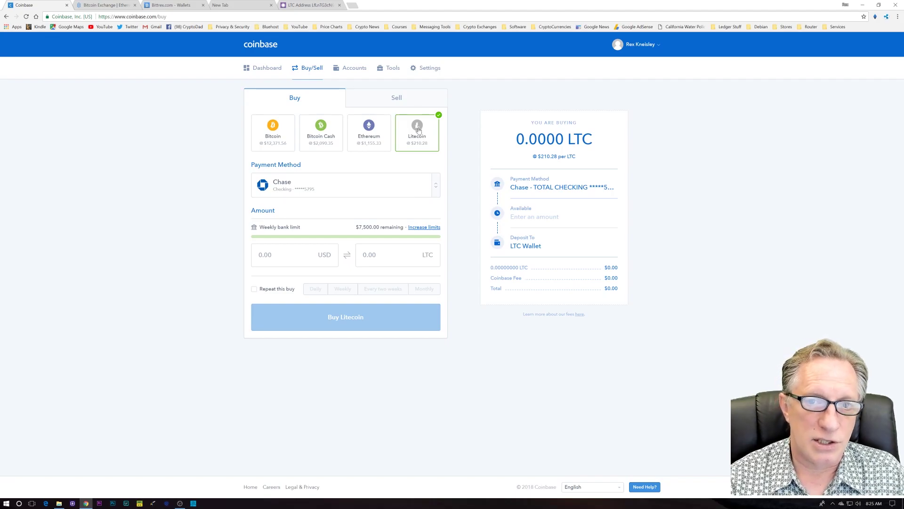
Switch the Litecoin payment method to the Jpmorgan Chase debit card, briefly checking GDAX.
{"action": "left_click", "coordinate": [437, 188]}
{"action": "left_click", "coordinate": [373, 212]}
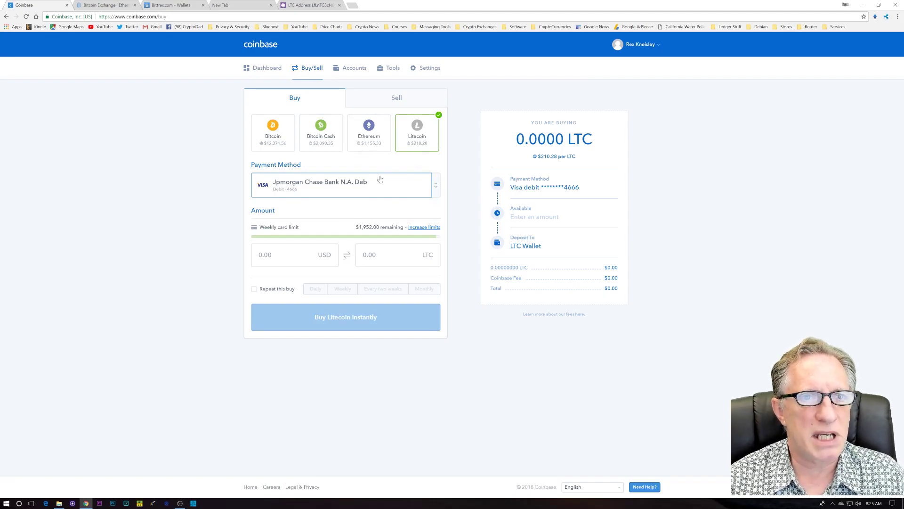
{"action": "left_click", "coordinate": [112, 6]}
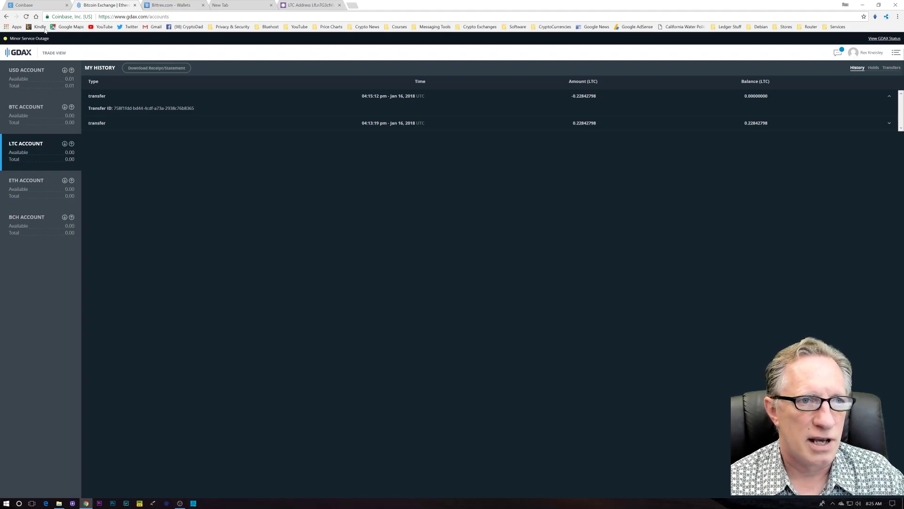
{"action": "left_click", "coordinate": [43, 5]}
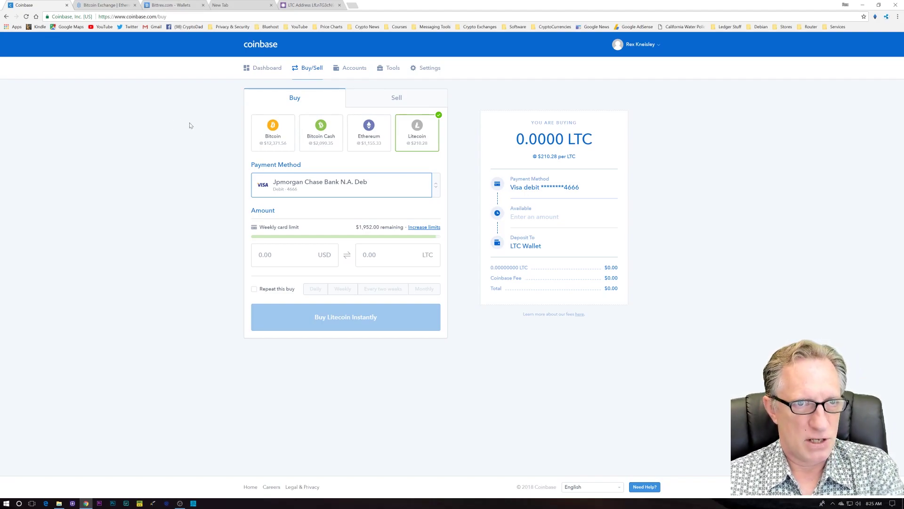
Bring up GDAX's LTC history showing the 0.22842798 LTC transfer in and out.
{"action": "left_click", "coordinate": [106, 6]}
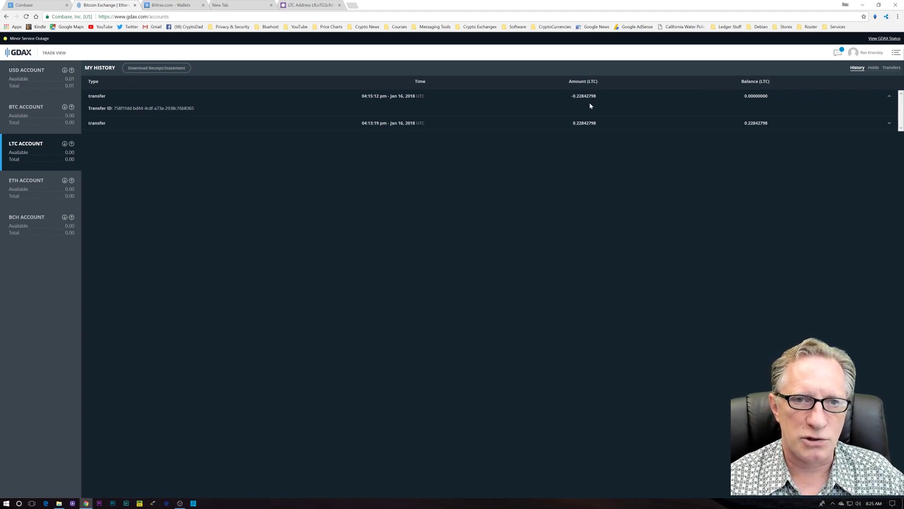
Check the Bittrex wallets, where the 0.22842798 LTC deposit is now available.
{"action": "left_click", "coordinate": [183, 7]}
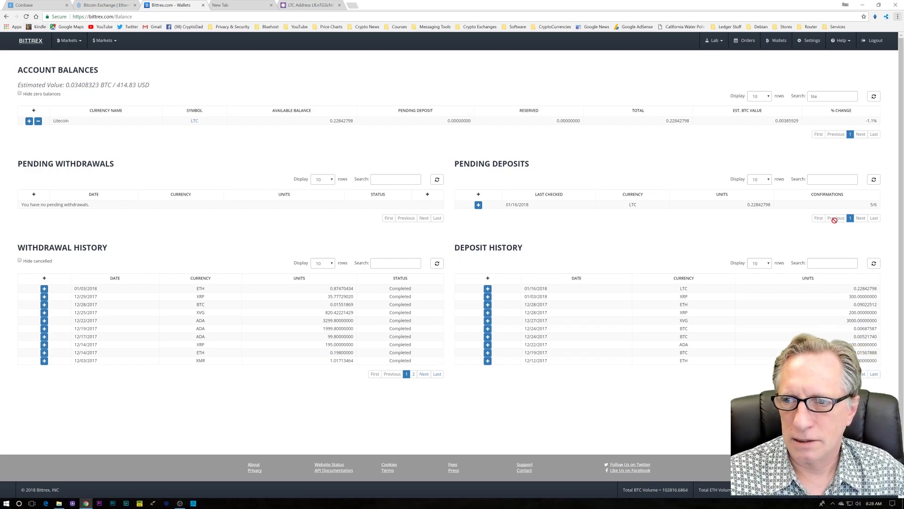
Match the Bittrex deposit's transaction ID against the GDAX transfer ID, then refresh wallets.
{"action": "left_click", "coordinate": [643, 210]}
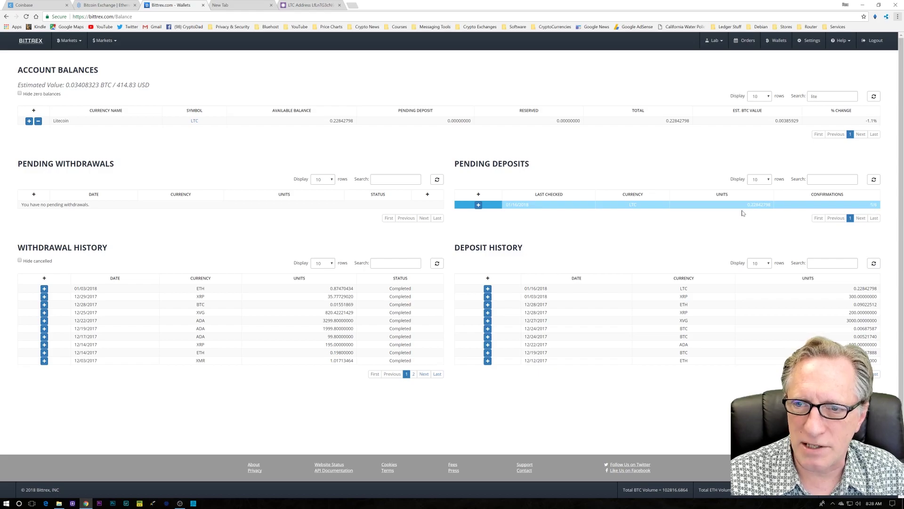
{"action": "left_click", "coordinate": [479, 205]}
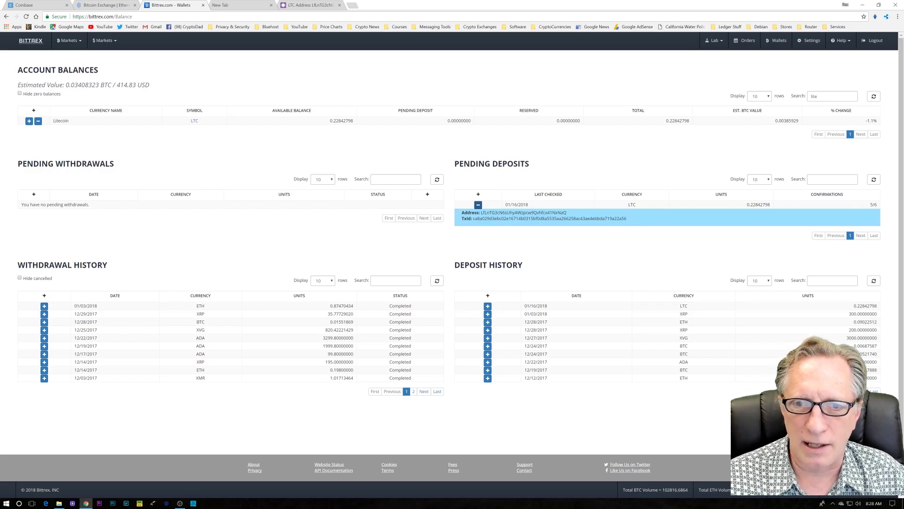
{"action": "left_click_drag", "start_coordinate": [473, 219], "coordinate": [622, 219]}
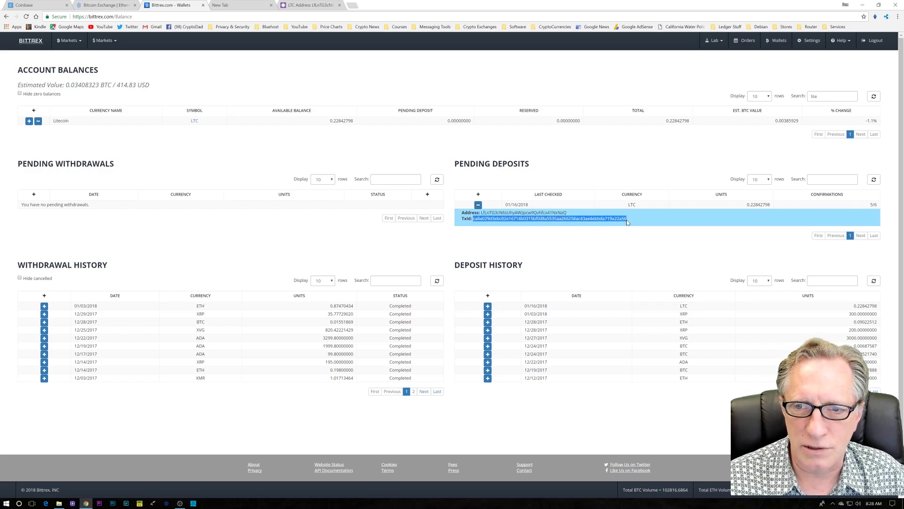
{"action": "left_click", "coordinate": [104, 6]}
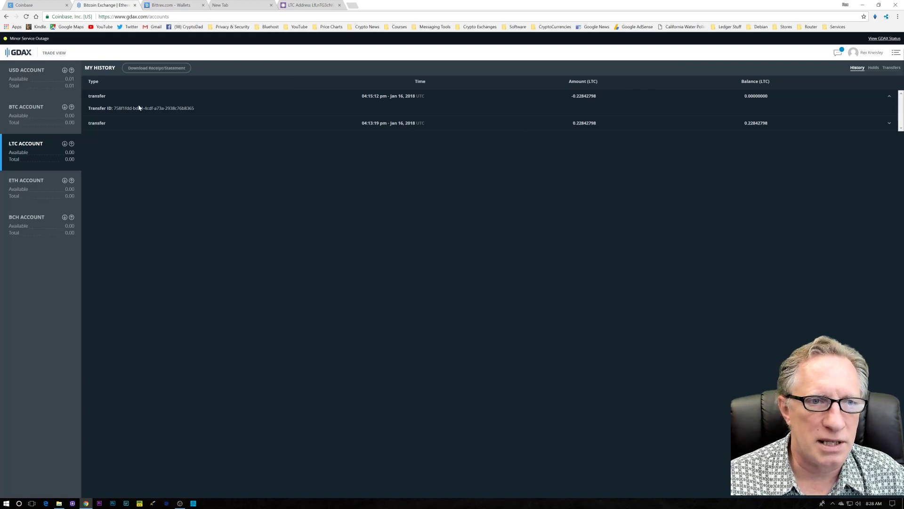
{"action": "left_click_drag", "start_coordinate": [113, 109], "coordinate": [196, 112]}
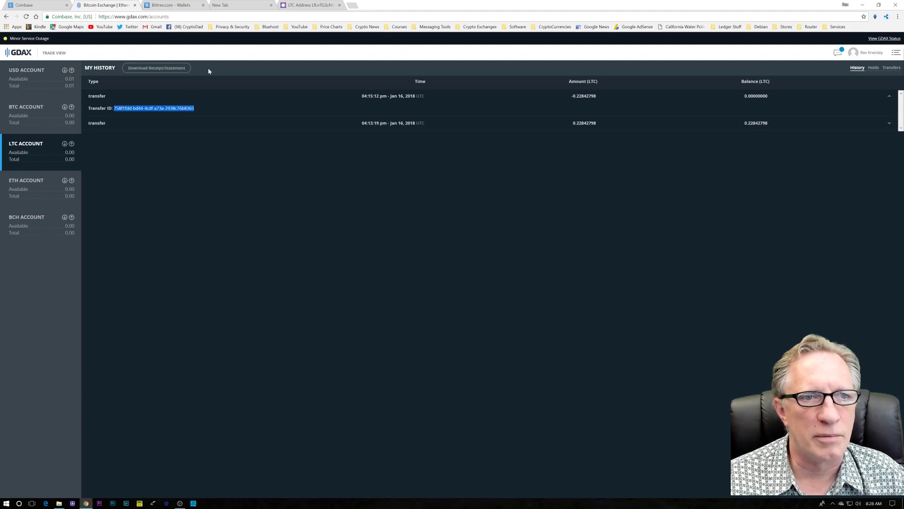
{"action": "left_click", "coordinate": [172, 5]}
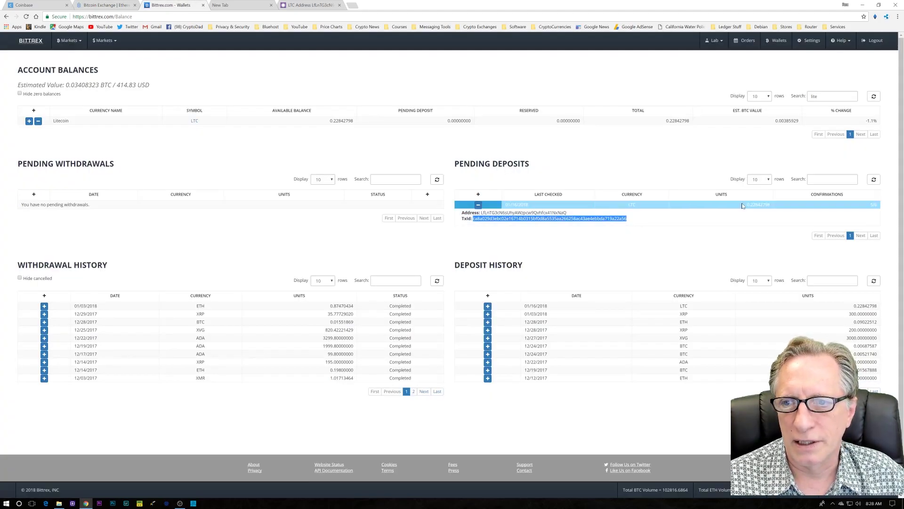
{"action": "left_click", "coordinate": [25, 16]}
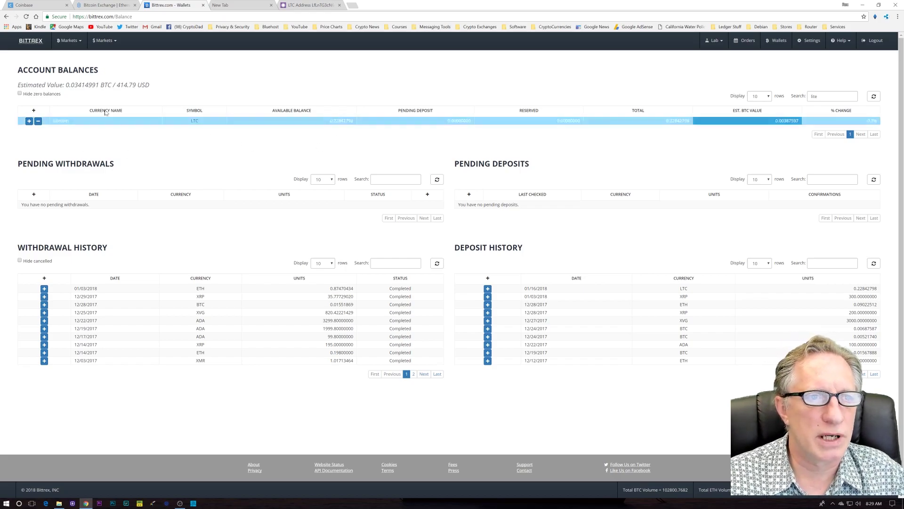
Open the ETH-LTC market by searching the Ethereum markets for 'lite'.
{"action": "left_click", "coordinate": [68, 41]}
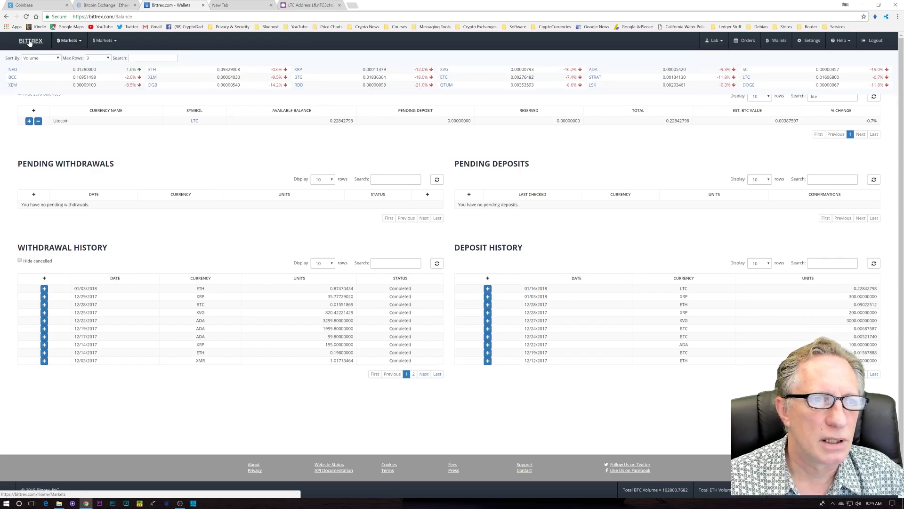
{"action": "left_click", "coordinate": [30, 42]}
{"action": "left_click", "coordinate": [619, 187]}
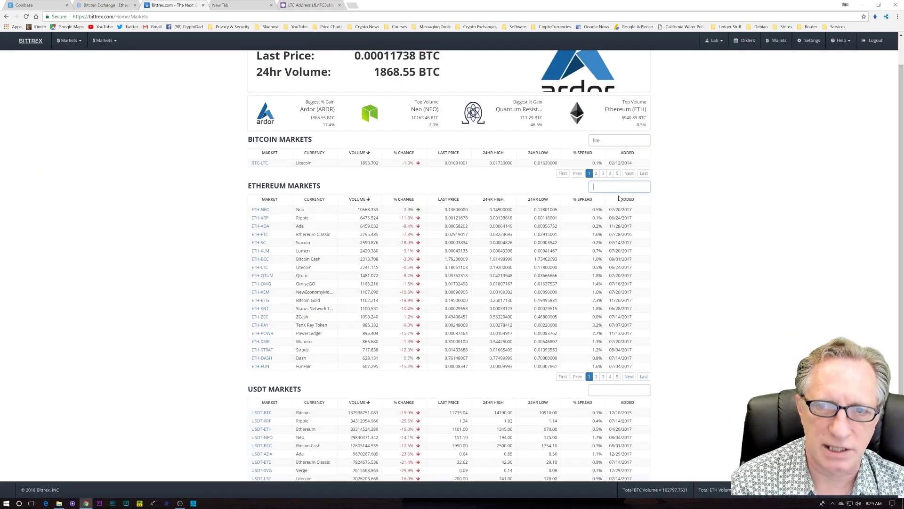
{"action": "type", "text": "lite"}
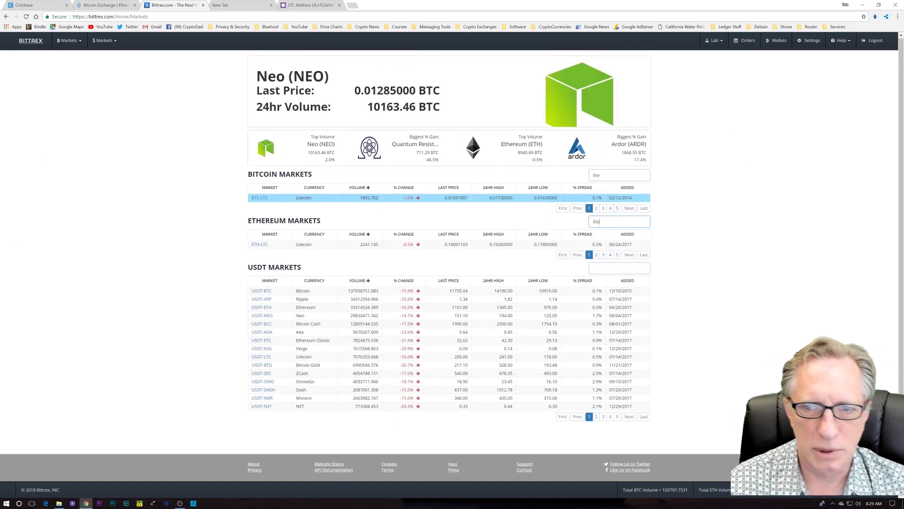
{"action": "left_click", "coordinate": [260, 245]}
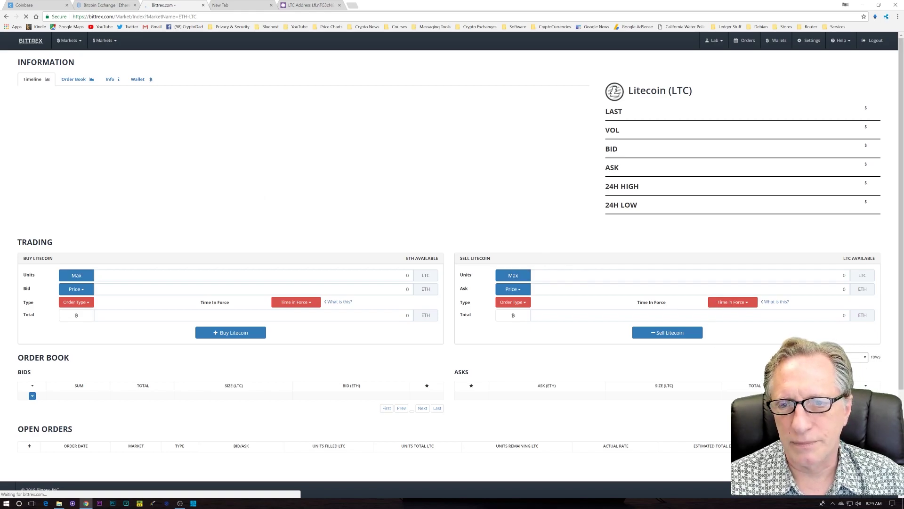
Prepare a sell of all 0.22842798 LTC at the 0.18061103 ETH bid price.
{"action": "left_click", "coordinate": [517, 278]}
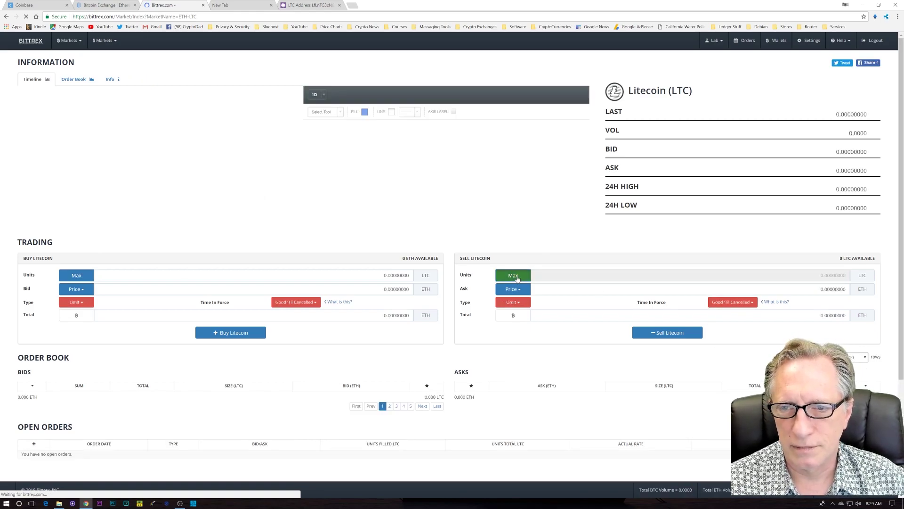
{"action": "left_click", "coordinate": [524, 291]}
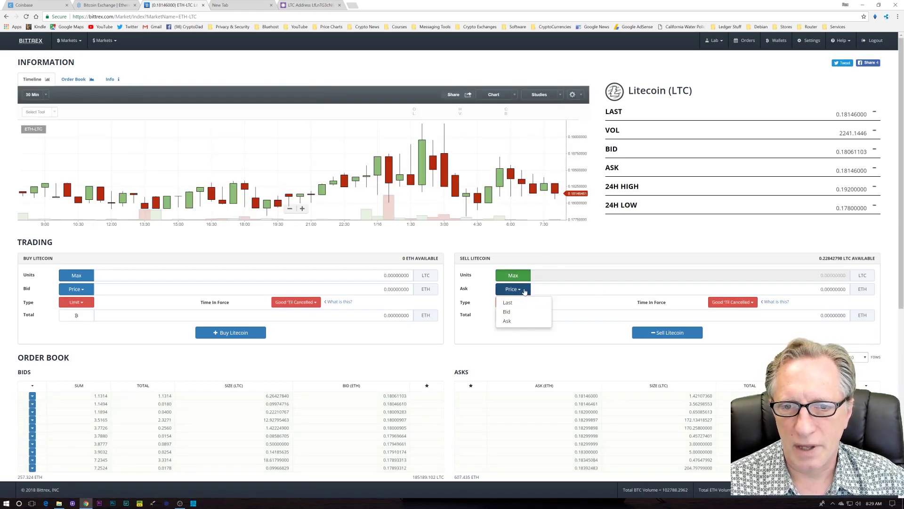
{"action": "left_click", "coordinate": [515, 313]}
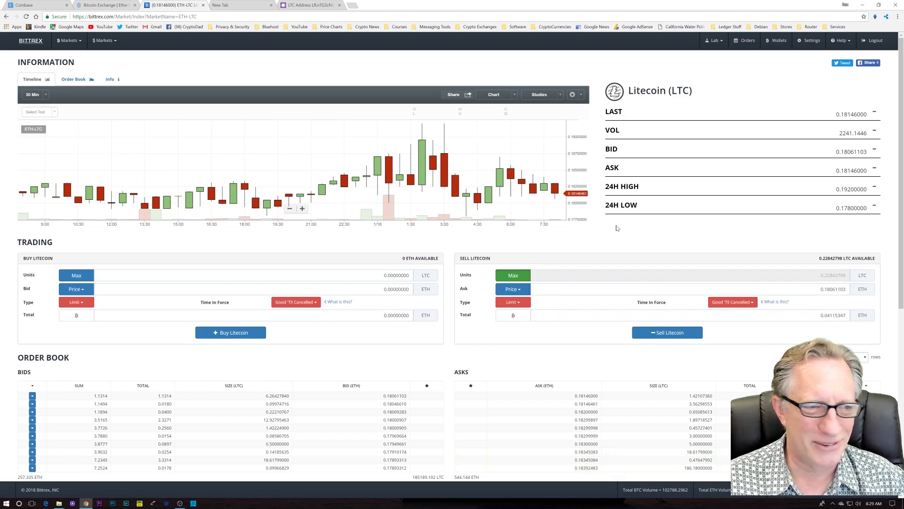
Place and confirm the 0.22842798 LTC limit sell, then check the zero Litecoin balance.
{"action": "left_click", "coordinate": [664, 334]}
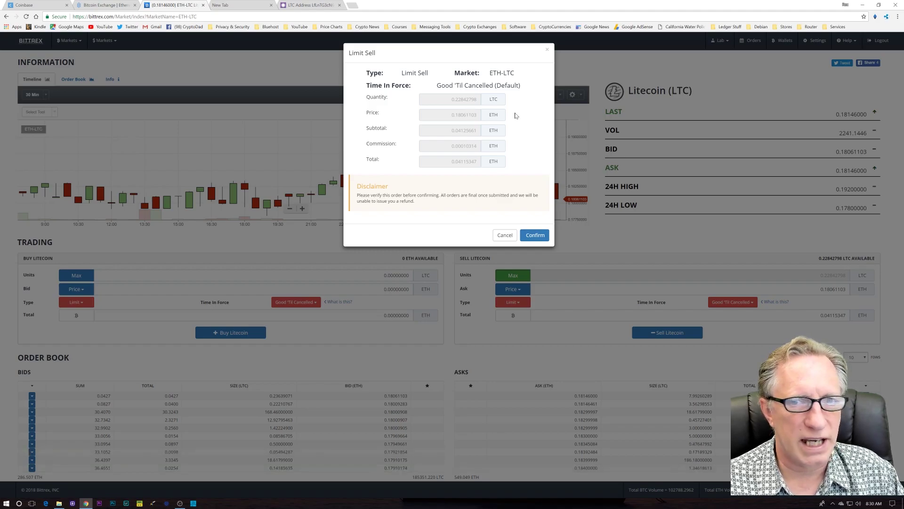
{"action": "left_click", "coordinate": [535, 235]}
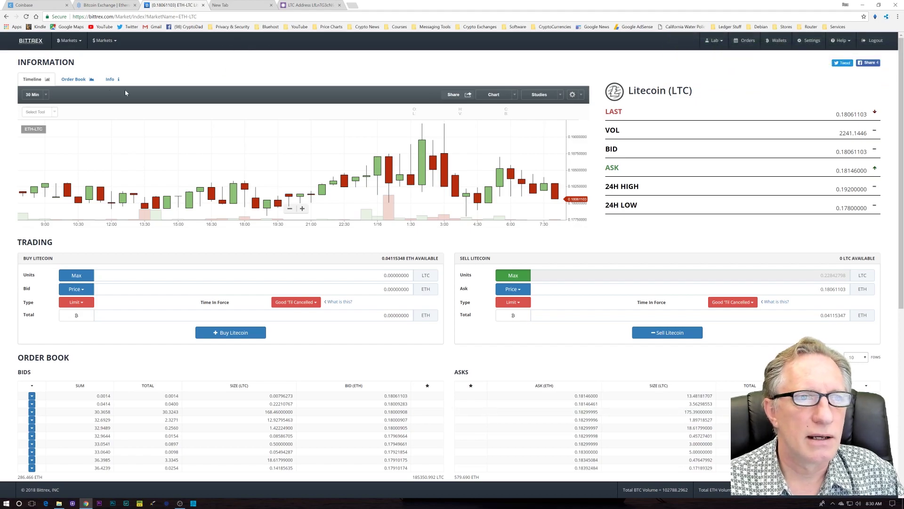
{"action": "left_click", "coordinate": [779, 41]}
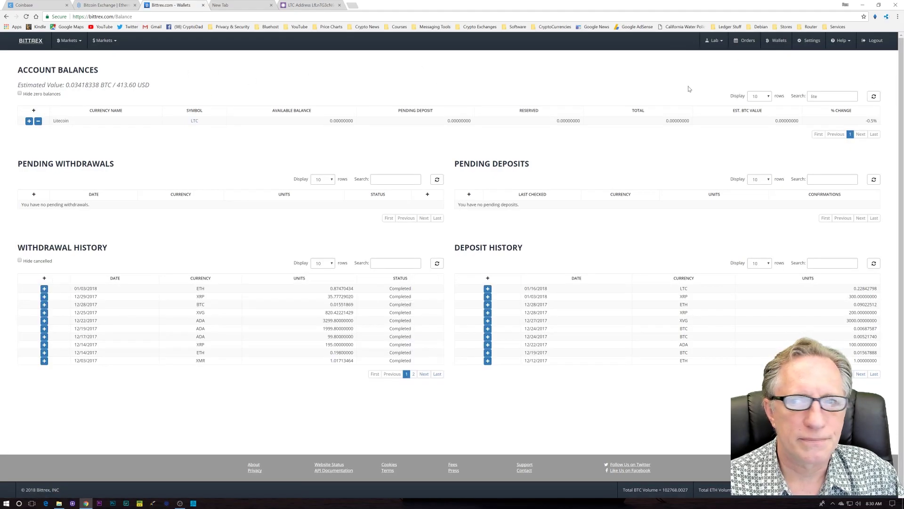
Filter the Ethereum markets on the Markets page with 'ada' to find ETH-ADA.
{"action": "double_click", "coordinate": [811, 96]}
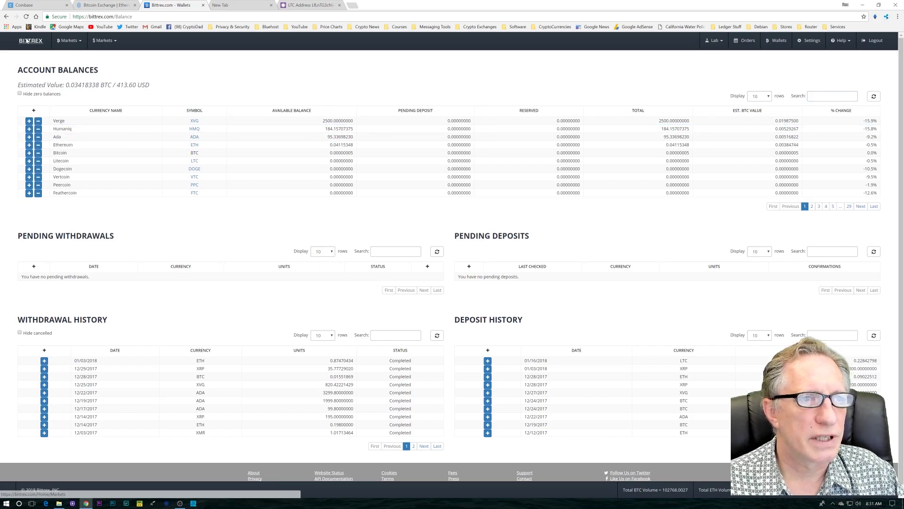
{"action": "left_click", "coordinate": [27, 42]}
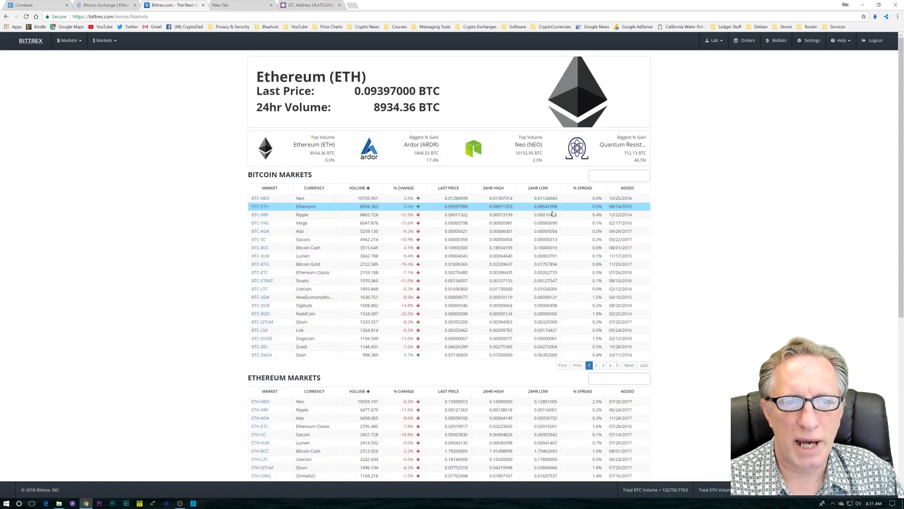
{"action": "scroll", "coordinate": [730, 310], "scroll_direction": "down", "scroll_amount": 3}
{"action": "left_click", "coordinate": [619, 255]}
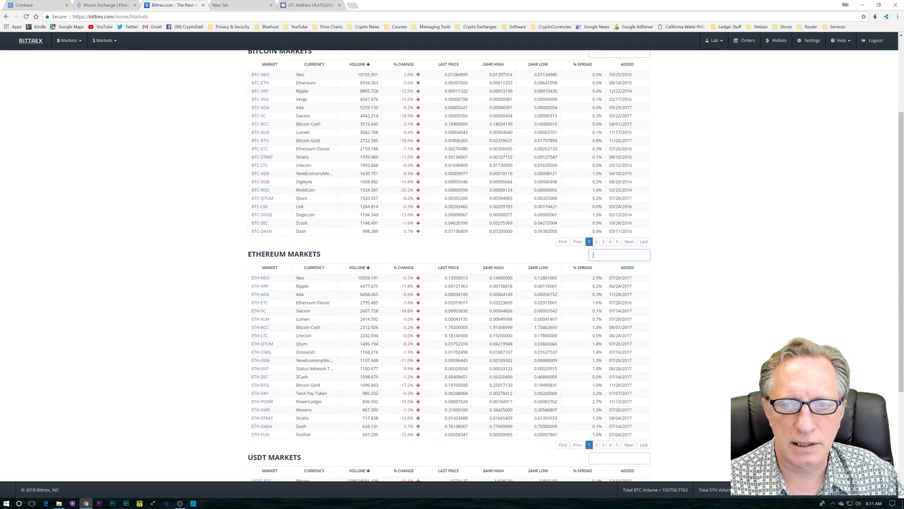
{"action": "type", "text": "ada"}
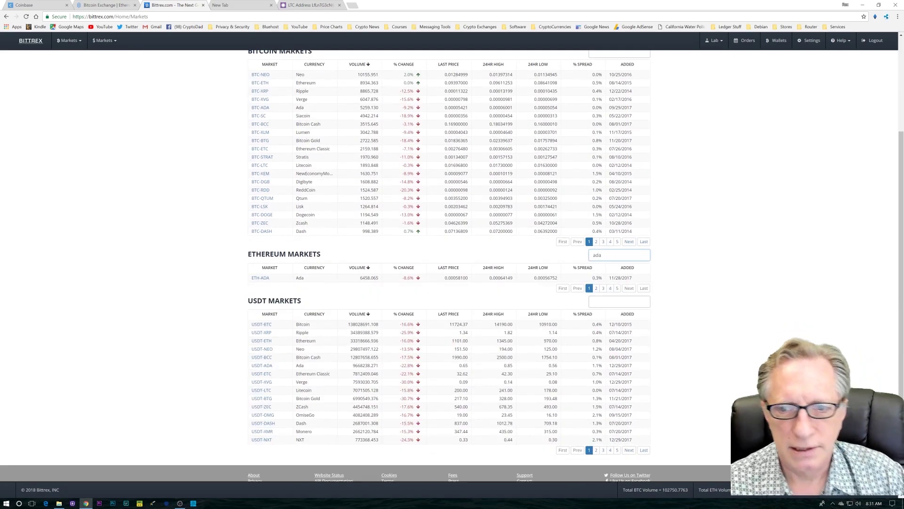
On the ETH-ADA market, set a buy of the full 0.04115348 ETH at the last price, 0.00058100.
{"action": "left_click", "coordinate": [260, 278]}
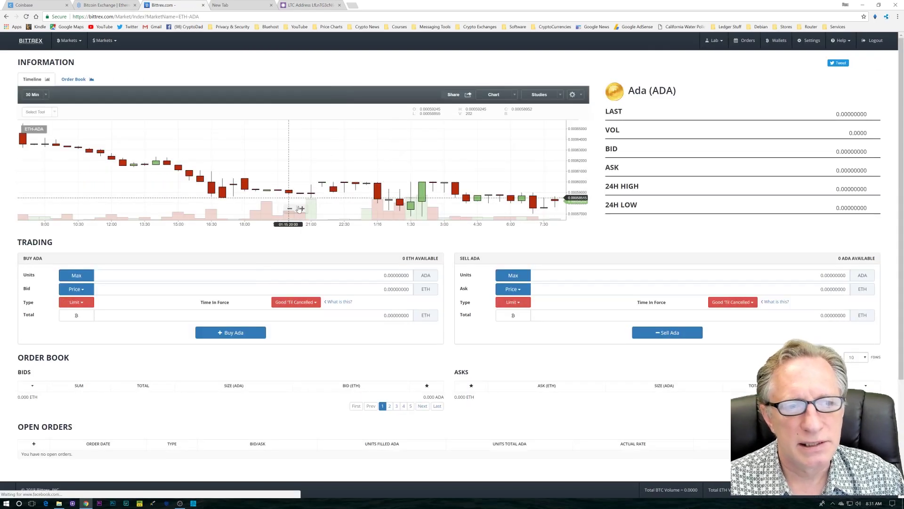
{"action": "scroll", "coordinate": [329, 342], "scroll_direction": "down", "scroll_amount": 1}
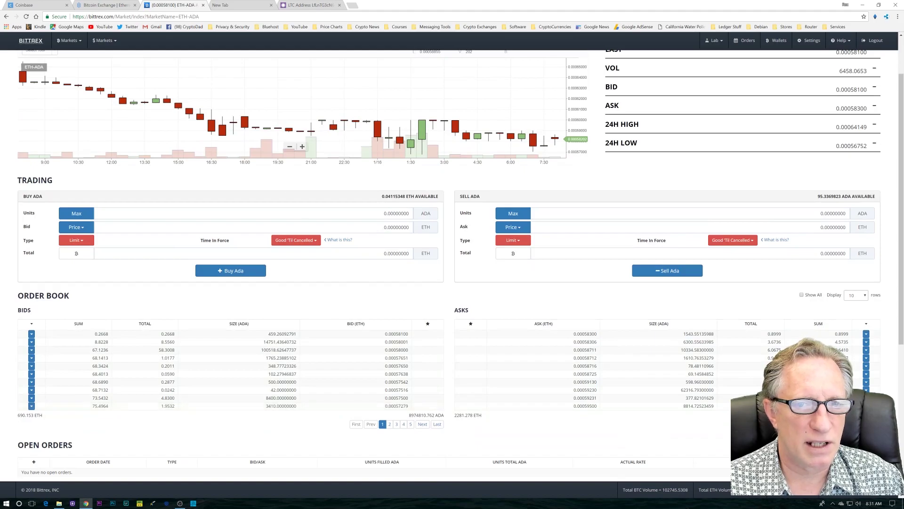
{"action": "left_click", "coordinate": [79, 214]}
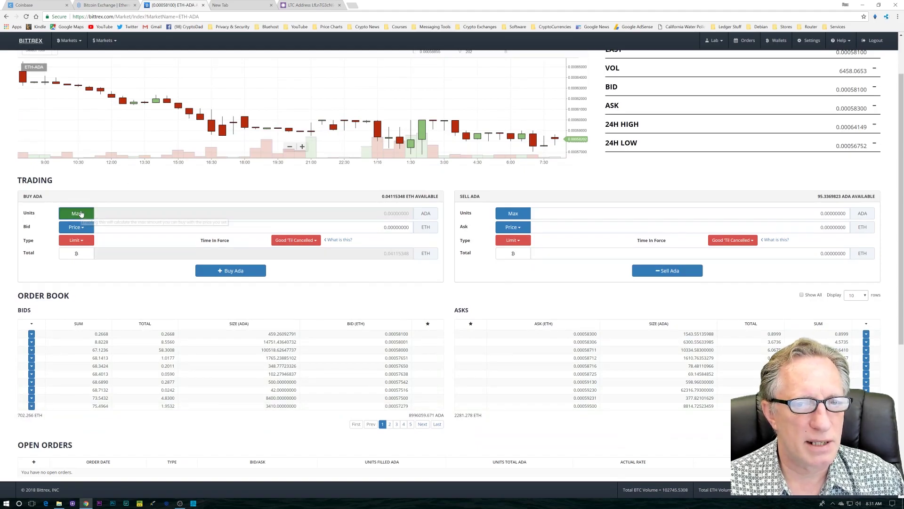
{"action": "left_click", "coordinate": [76, 227]}
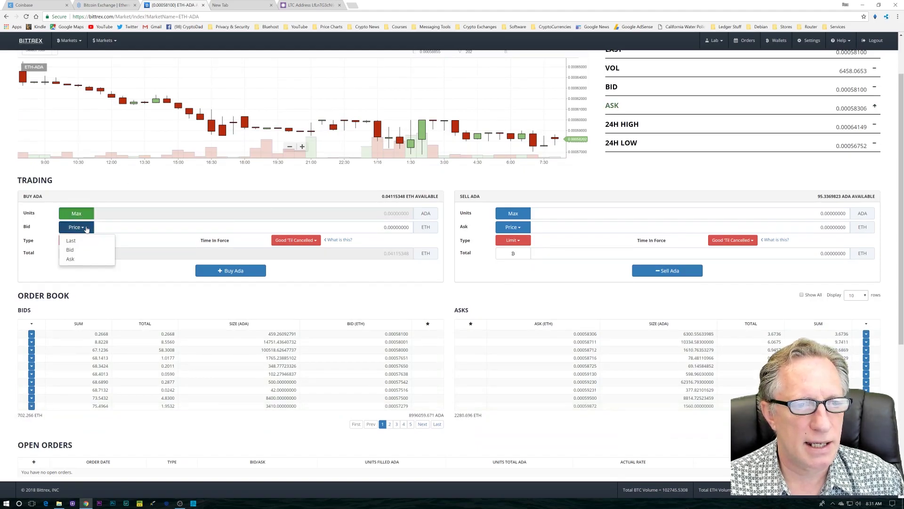
{"action": "left_click", "coordinate": [81, 250]}
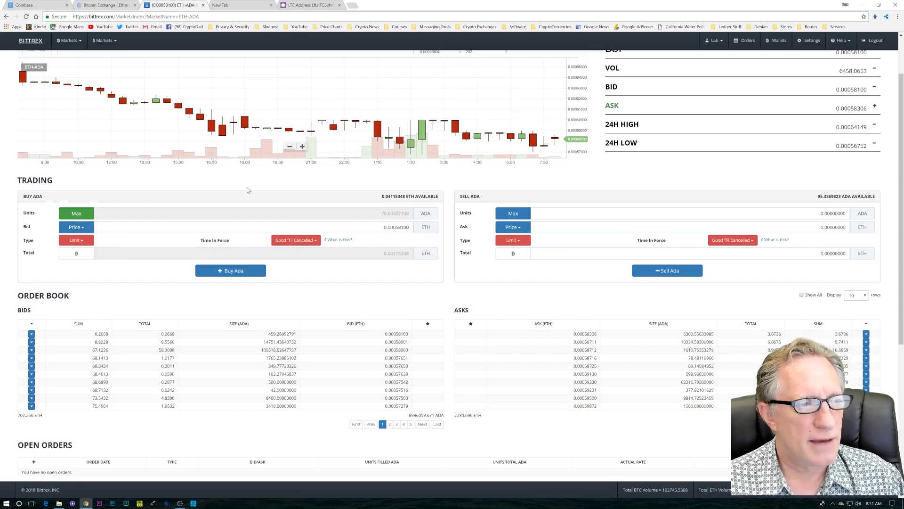
{"action": "left_click", "coordinate": [85, 230]}
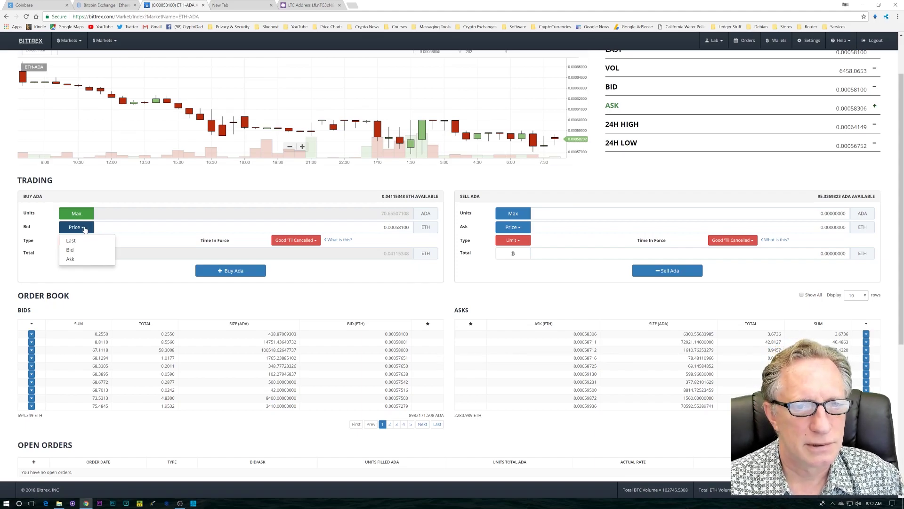
{"action": "left_click", "coordinate": [85, 229]}
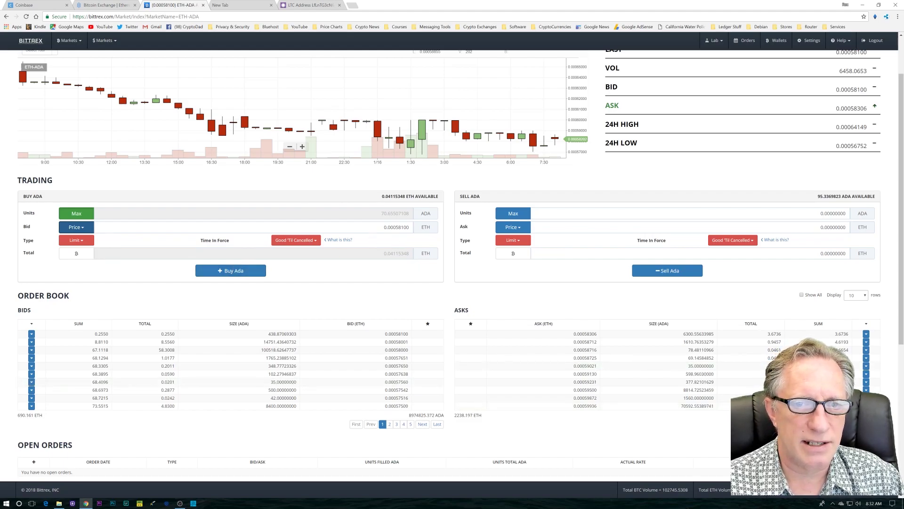
Place and confirm the ADA limit buy, then verify Wallets shows 165.99205338 ADA.
{"action": "left_click", "coordinate": [235, 272]}
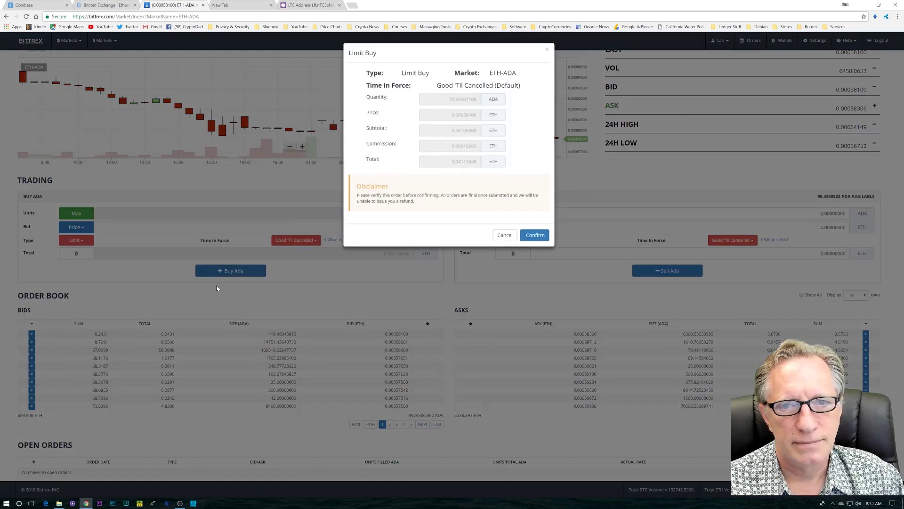
{"action": "left_click", "coordinate": [536, 235]}
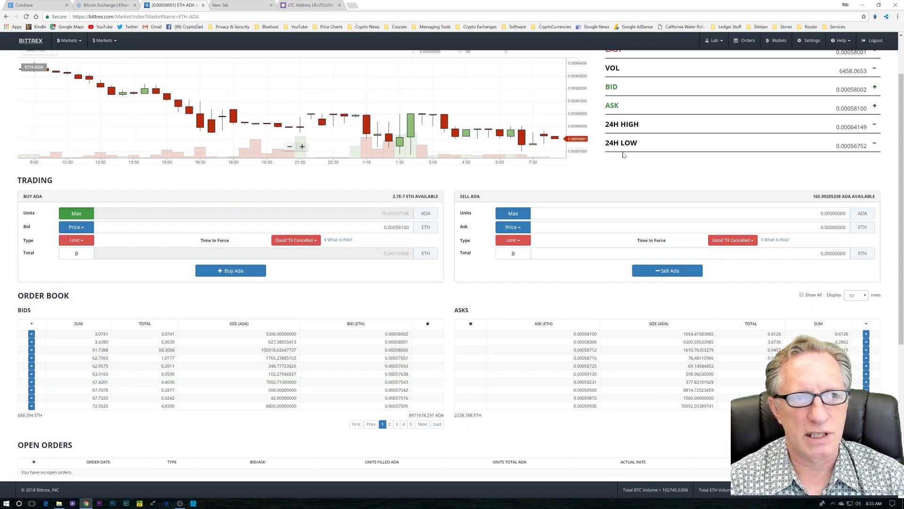
{"action": "left_click", "coordinate": [779, 40]}
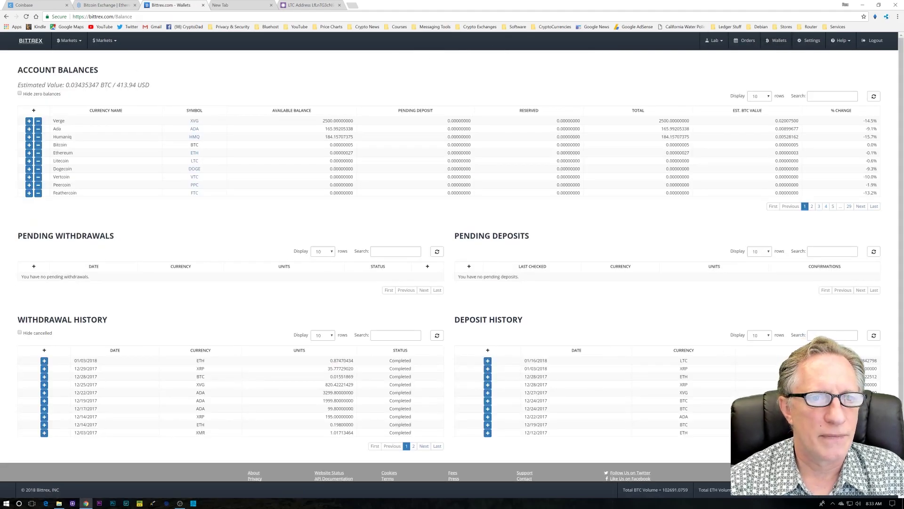